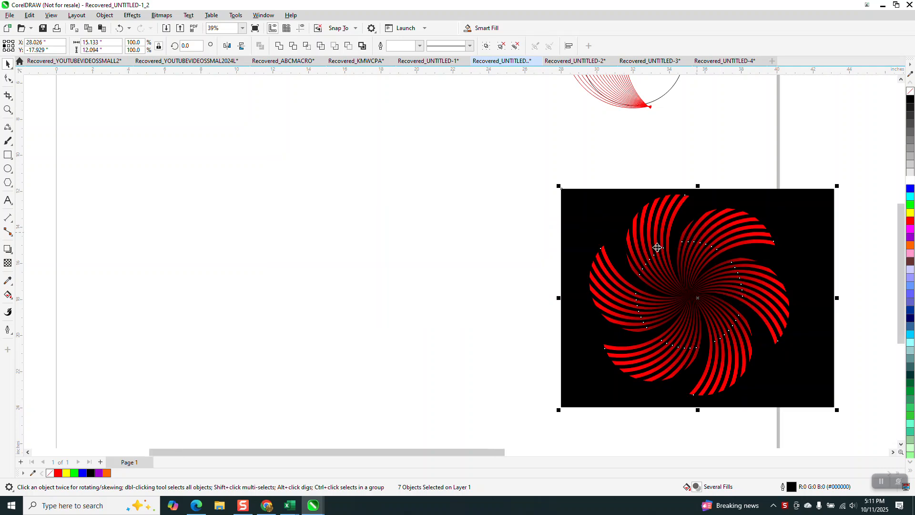
Step: Move the red arc fan and its circle down to just beside the black pinwheel artwork
click(639, 139)
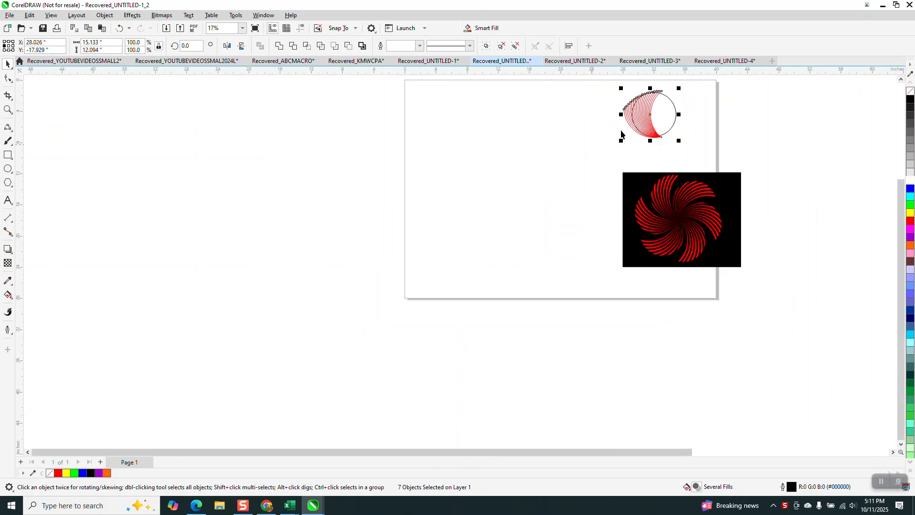
drag(649, 118, 596, 172)
click(8, 109)
drag(562, 133, 650, 215)
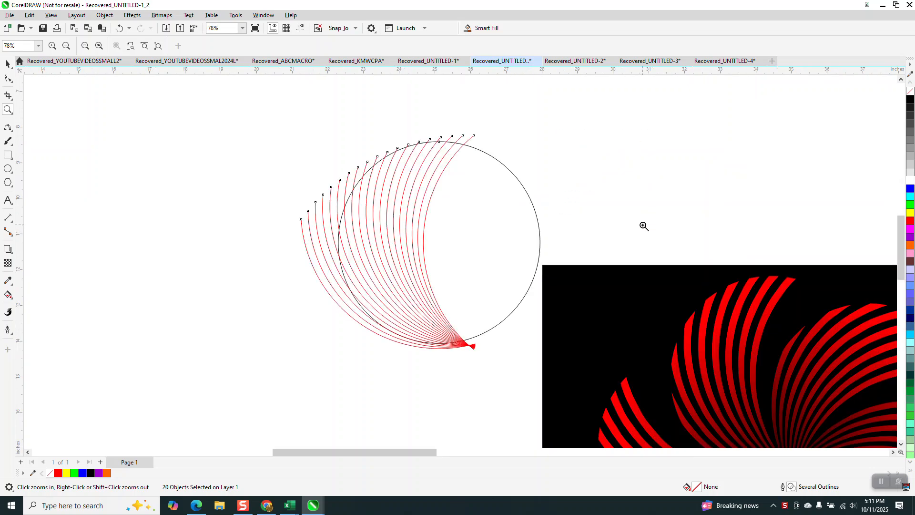
scroll(423, 313, down, 5)
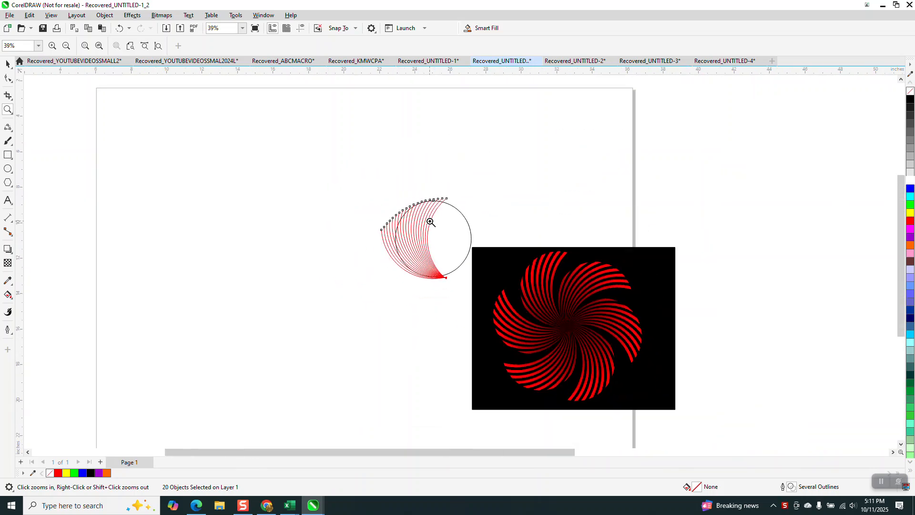
Step: Draw a circle in the blank area beside the red arc fan and set its diameter to 6 inches
click(9, 169)
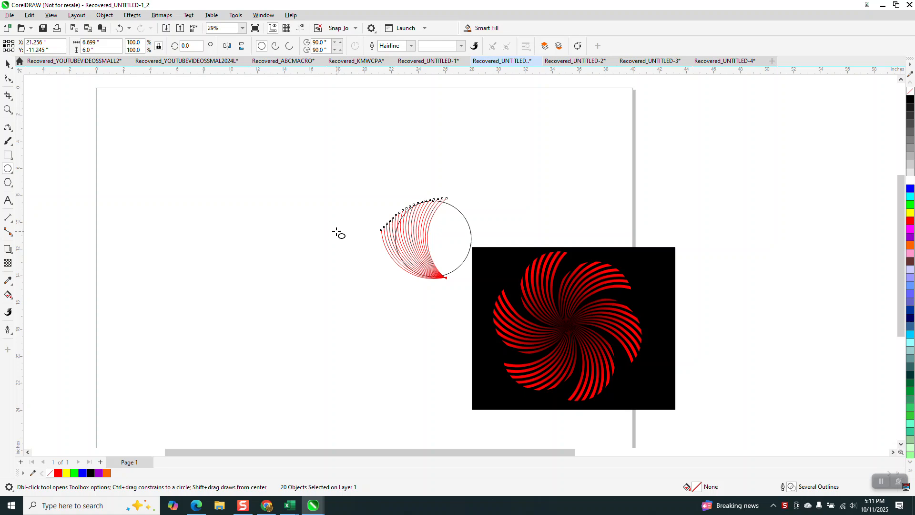
drag(336, 230, 290, 321)
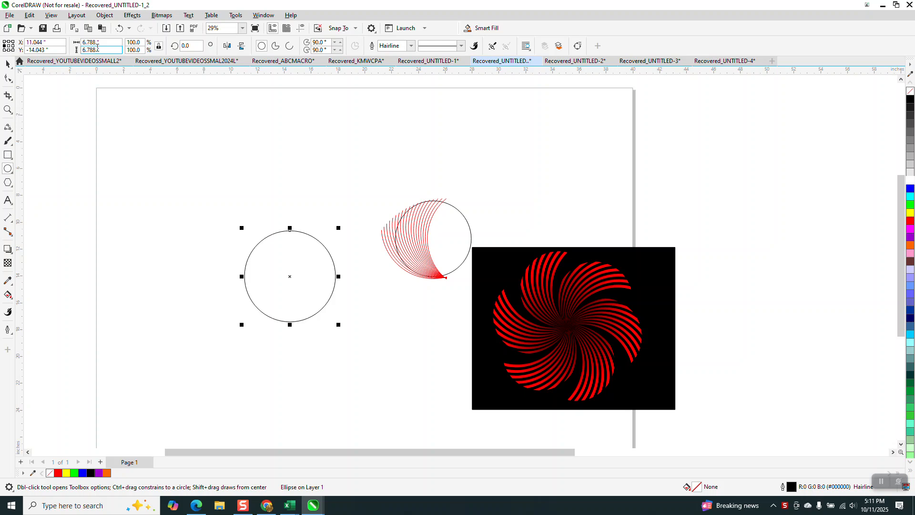
double_click(100, 44)
text(6)
key(Return)
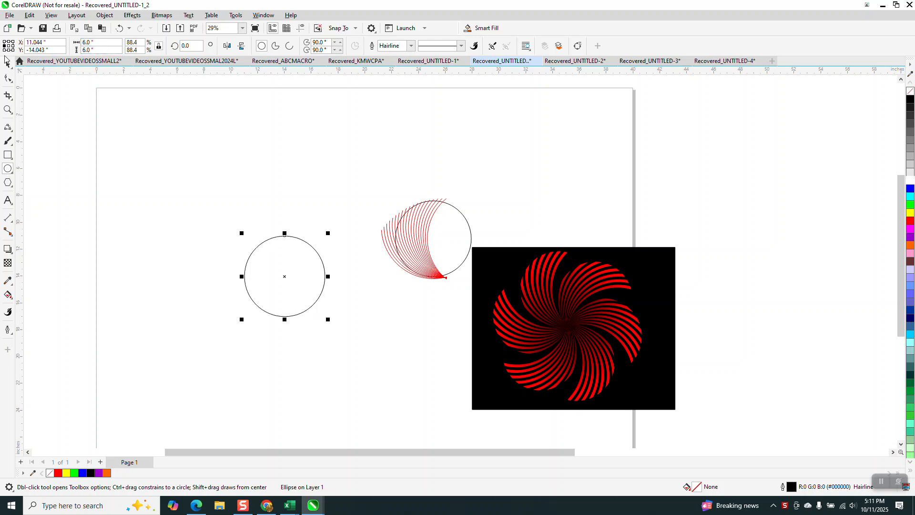
Step: Set the nudge distance to 3 inches and place a duplicate of the new circle 3 inches to its right
click(7, 64)
click(269, 90)
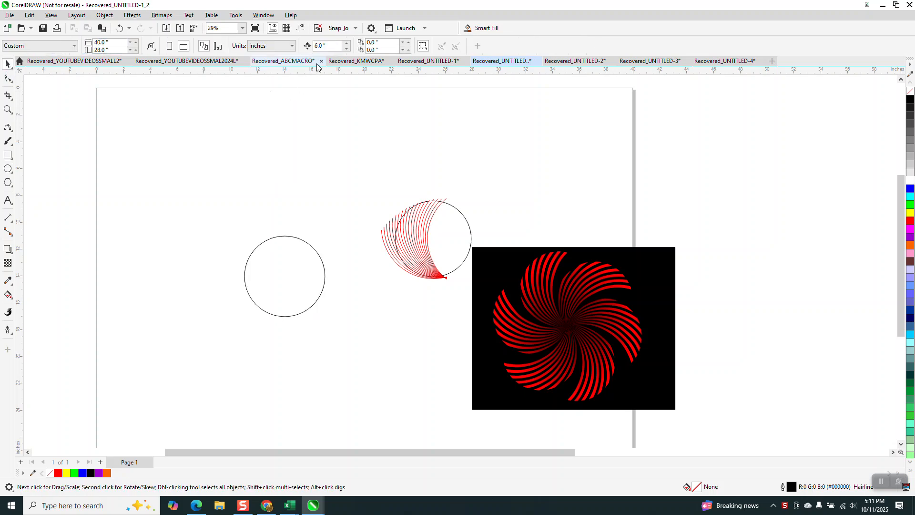
click(326, 46)
text(3)
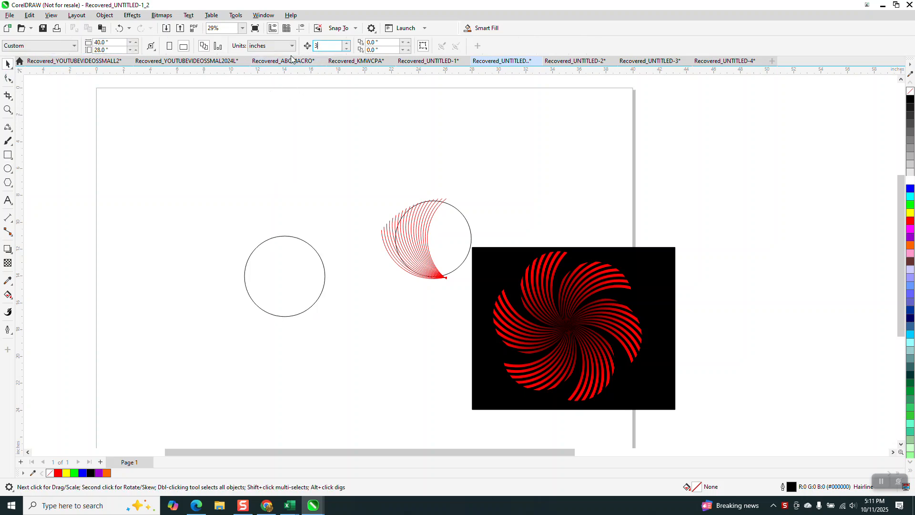
click(296, 263)
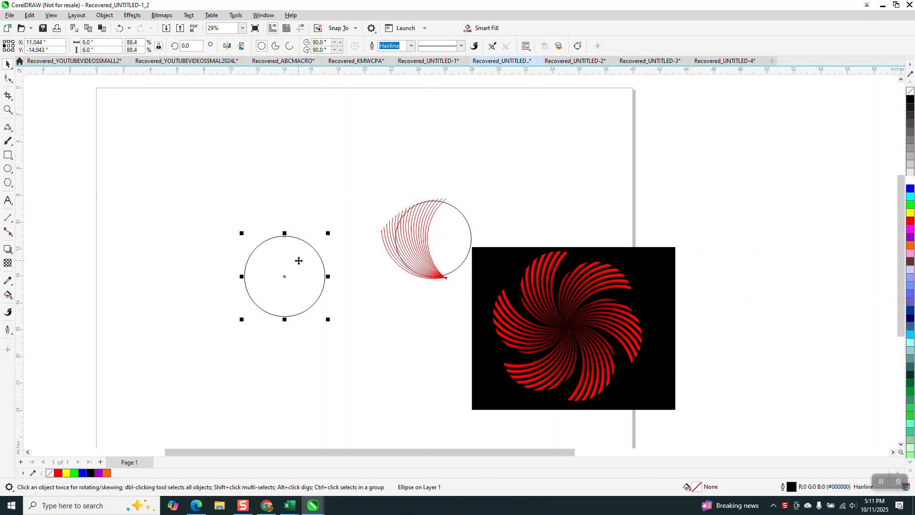
key(ctrl+d)
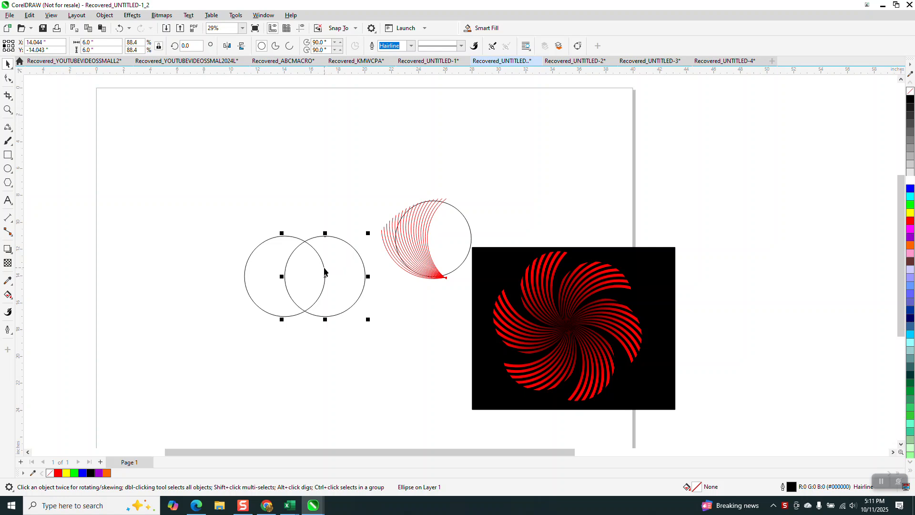
Step: Remove the part of the duplicate circle outside the original with Virtual Segment Delete, keeping only the inner arc
click(8, 96)
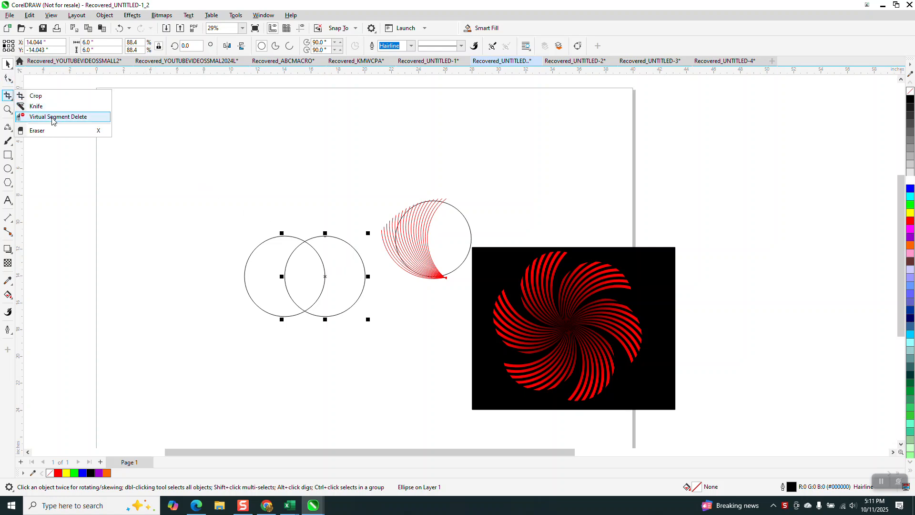
click(52, 117)
click(361, 258)
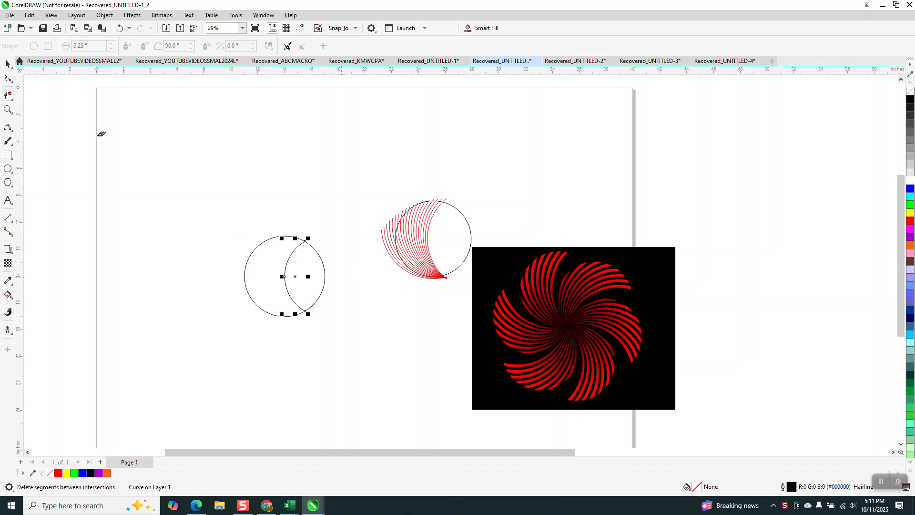
click(8, 63)
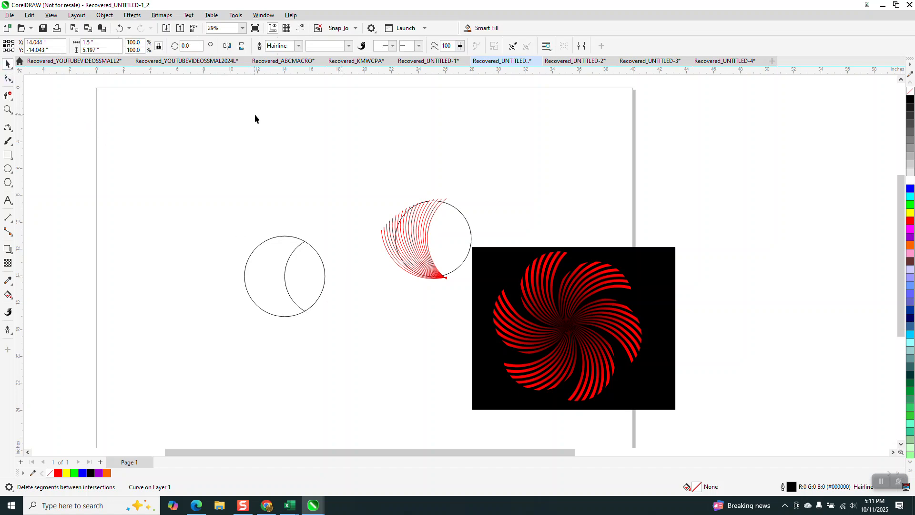
Step: Create a copy of the inner arc rotated about 5.2 degrees counterclockwise around the arc's lower endpoint
click(294, 249)
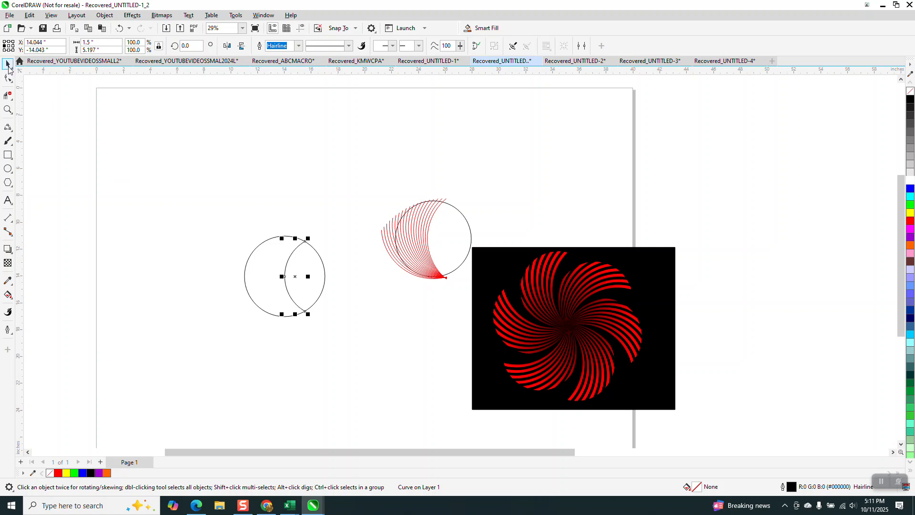
drag(223, 213, 368, 341)
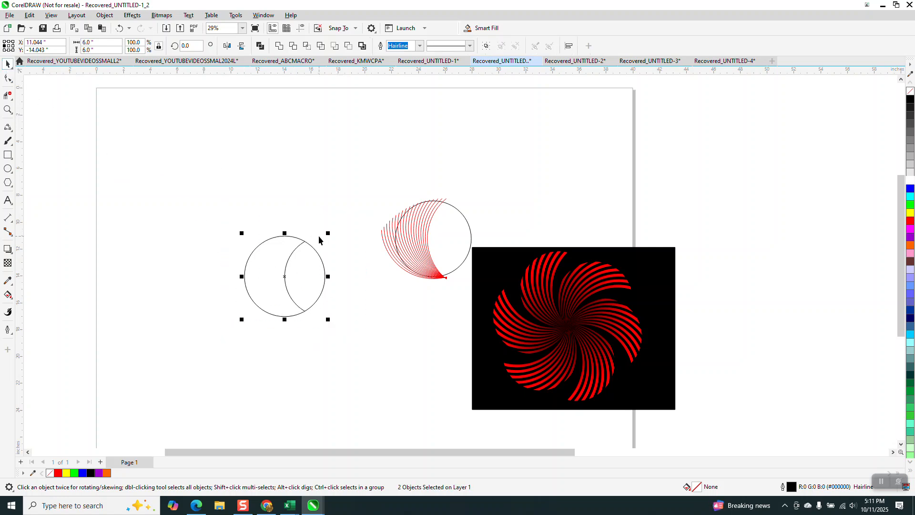
click(7, 109)
click(321, 323)
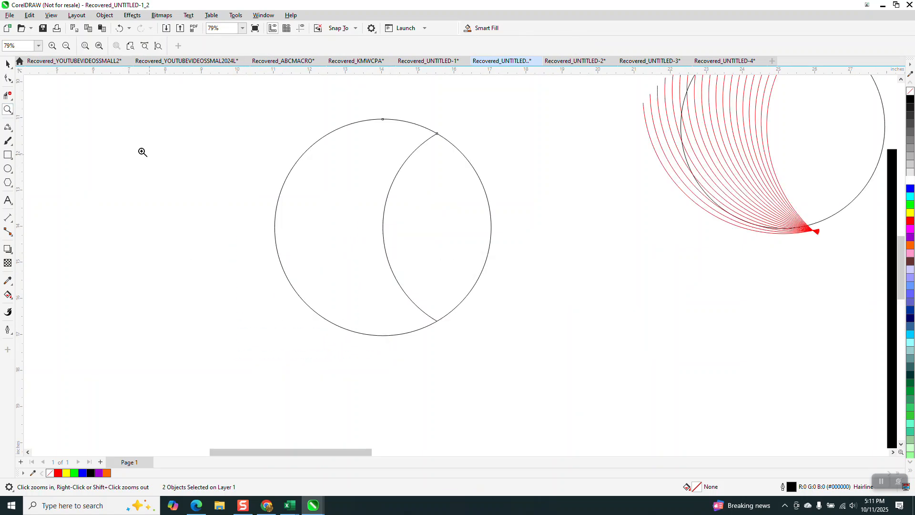
click(8, 64)
click(542, 146)
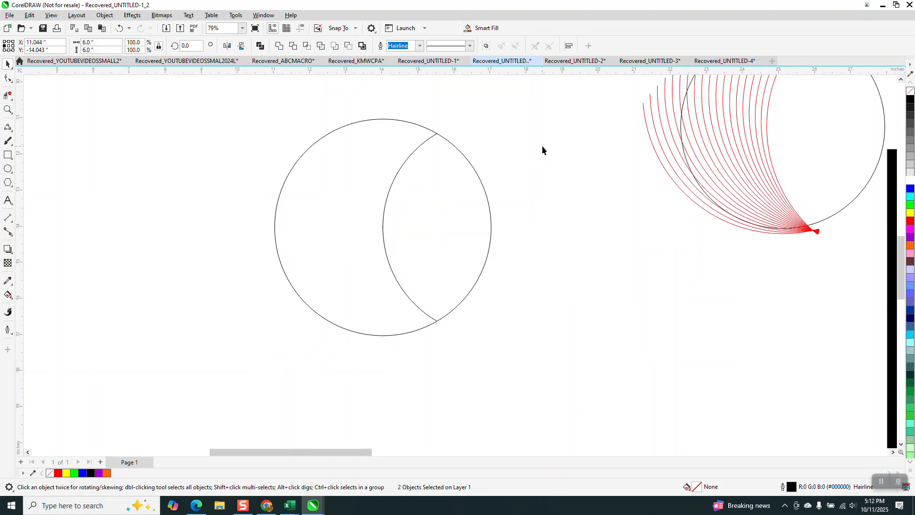
click(408, 163)
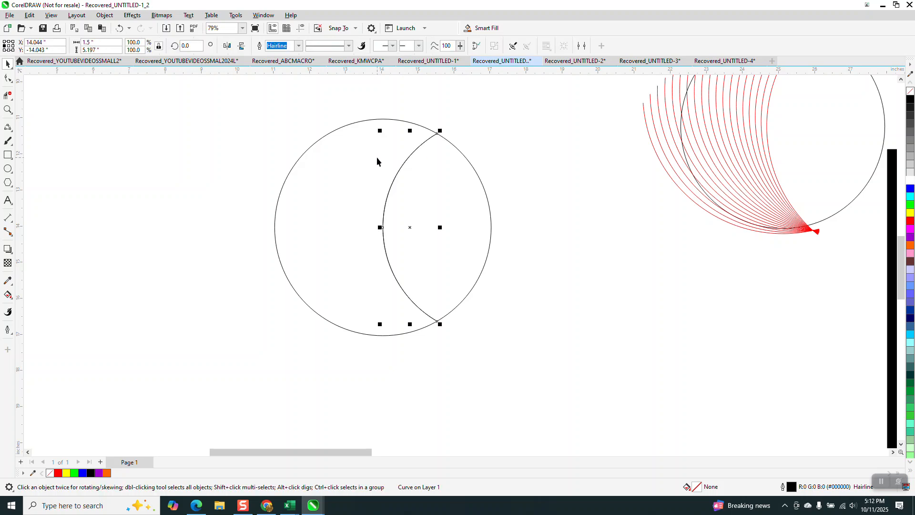
click(409, 226)
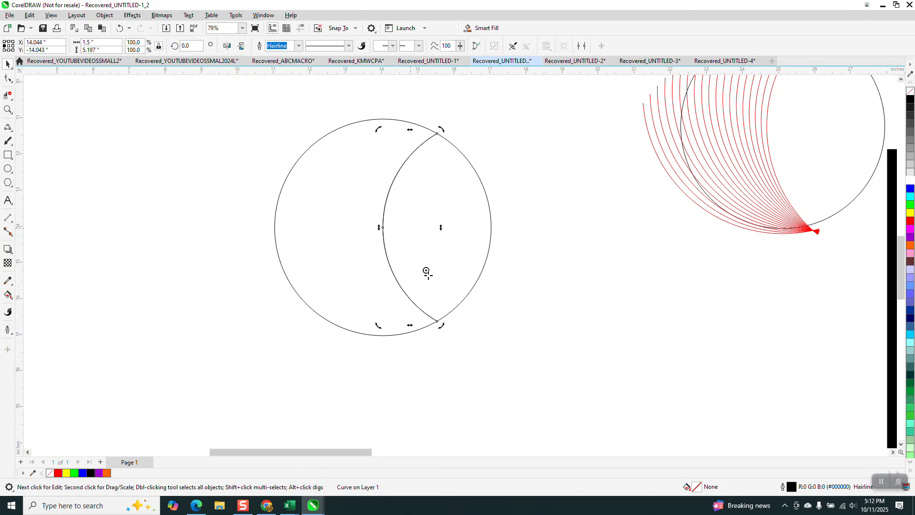
drag(435, 313, 437, 321)
drag(439, 127, 420, 114)
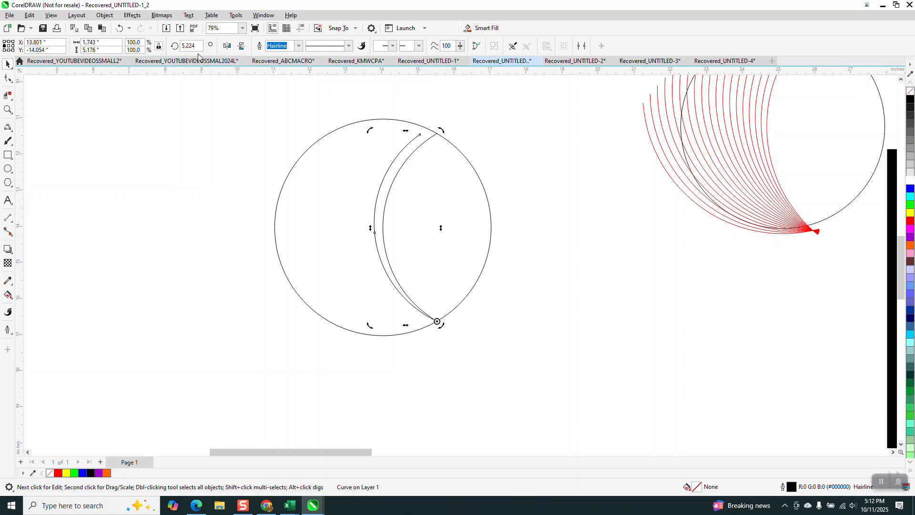
Step: Repeat the rotated copy ten times to fan the arcs across to the circle's left side
key(ctrl+r)
key(ctrl+r)
key(ctrl+r)
key(ctrl+r)
key(ctrl+r)
key(ctrl+r)
key(ctrl+r)
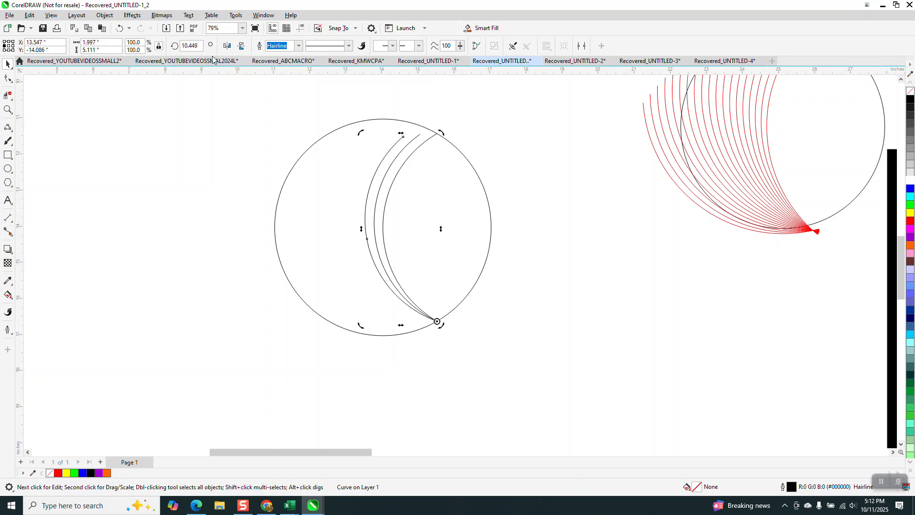
key(ctrl+r)
key(ctrl+r)
key(ctrl+r)
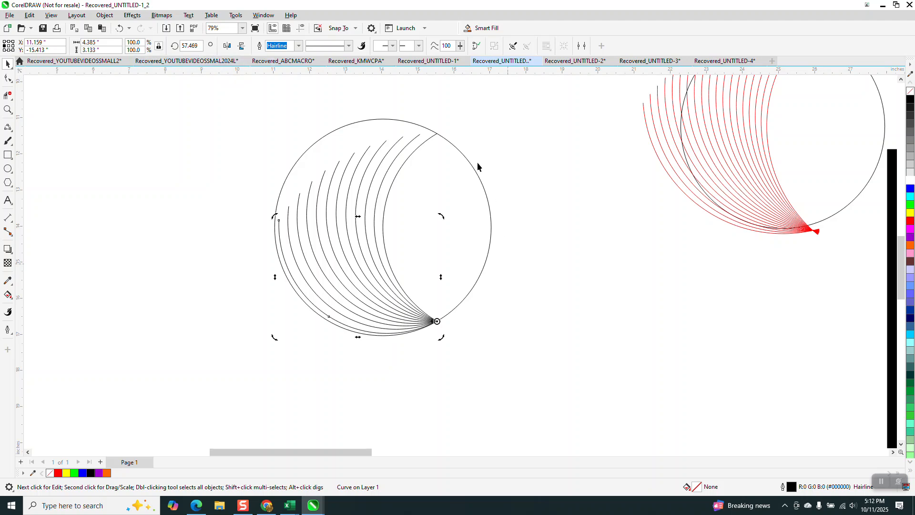
Step: Scale the 6-inch circle down around its center to about 4.38 inches in diameter
click(447, 140)
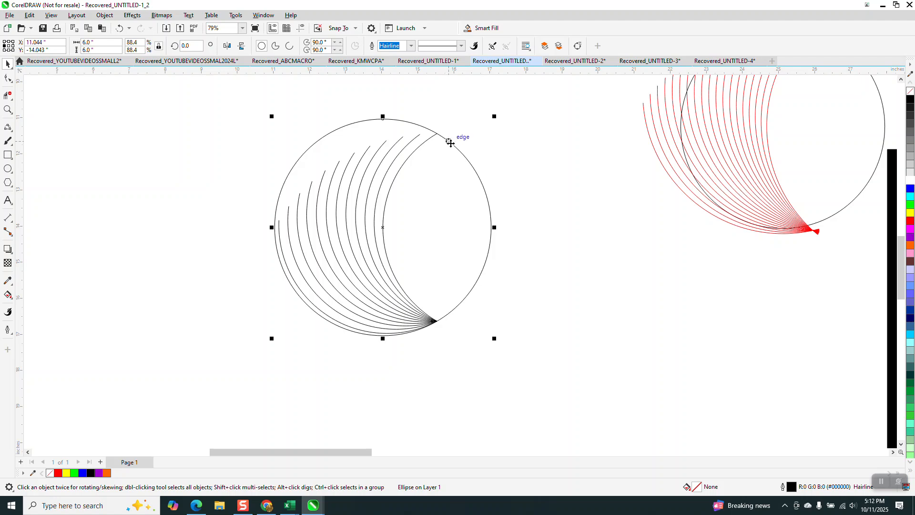
drag(495, 117, 485, 142)
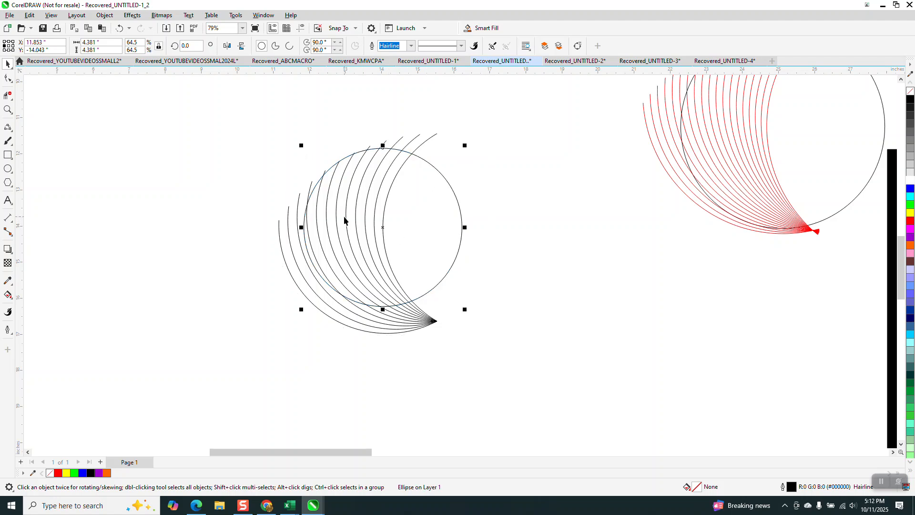
Step: Smart Fill every other band between the arcs inside the circle with red and no outline, including the outermost sliver
click(13, 299)
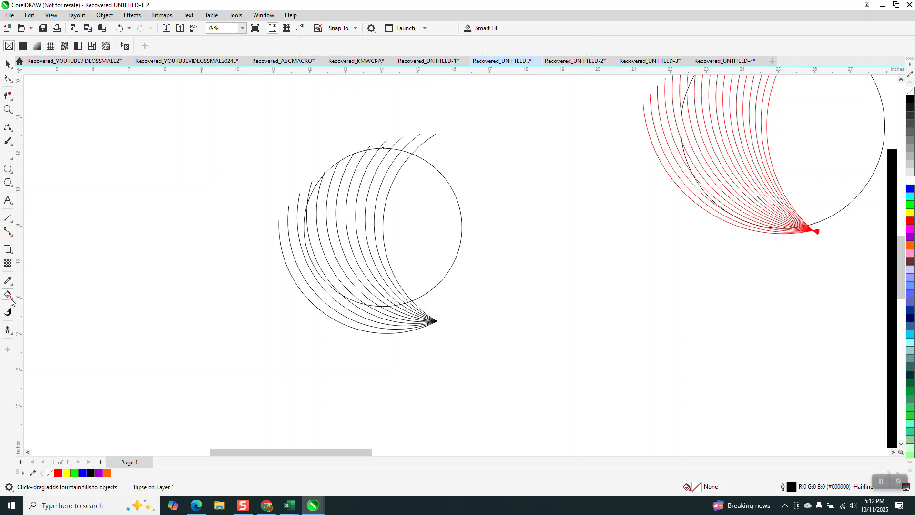
click(13, 300)
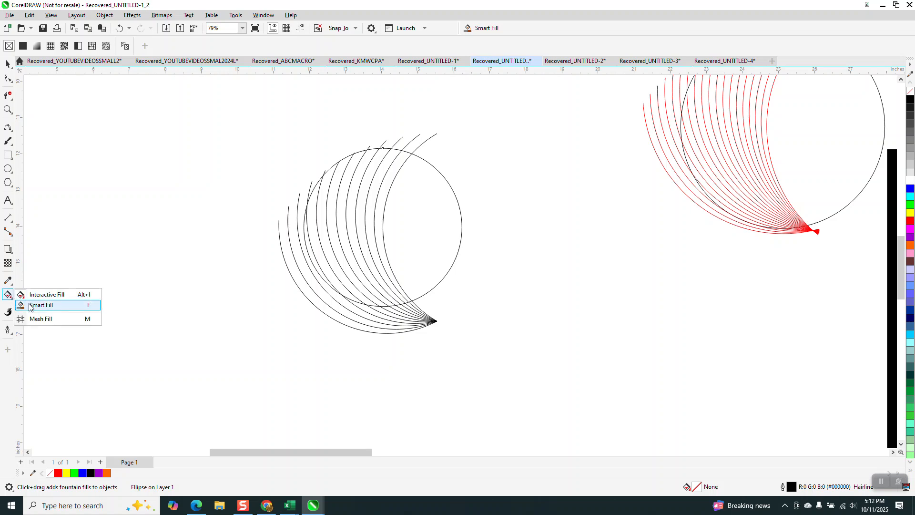
click(36, 303)
click(399, 165)
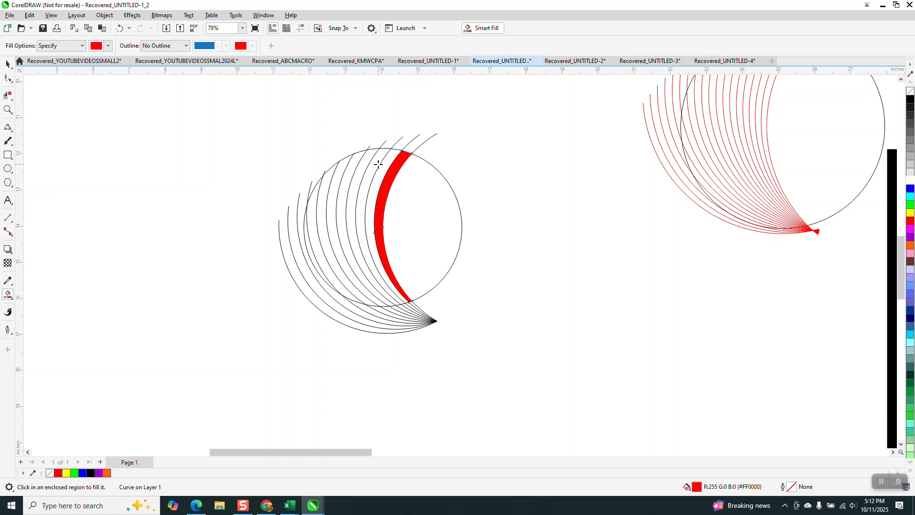
click(374, 165)
click(355, 164)
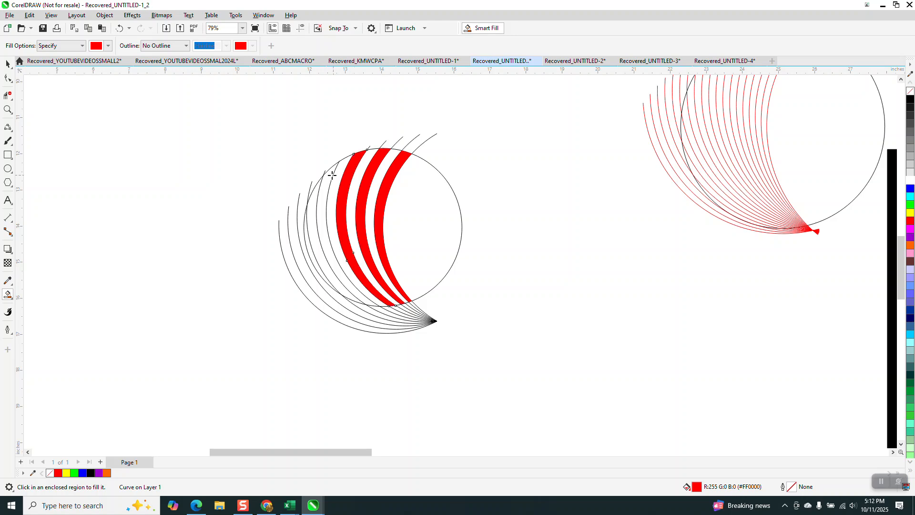
click(324, 183)
click(315, 215)
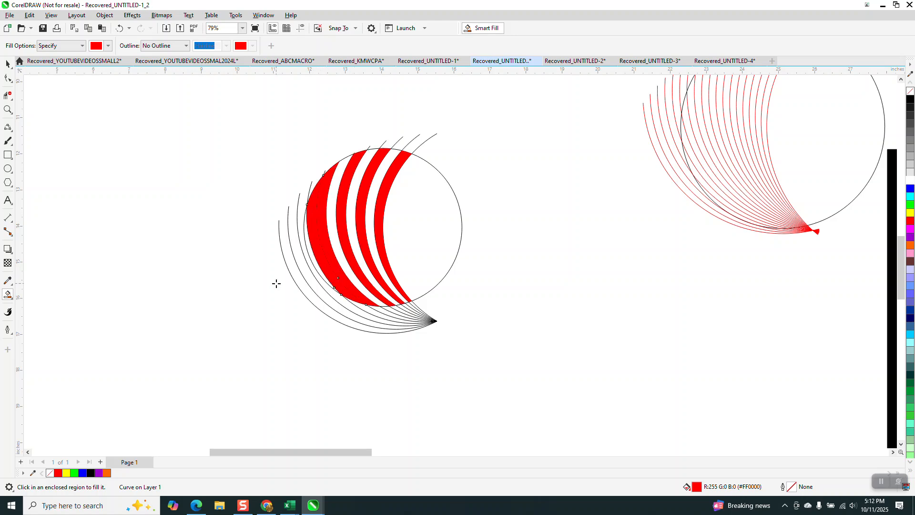
click(119, 28)
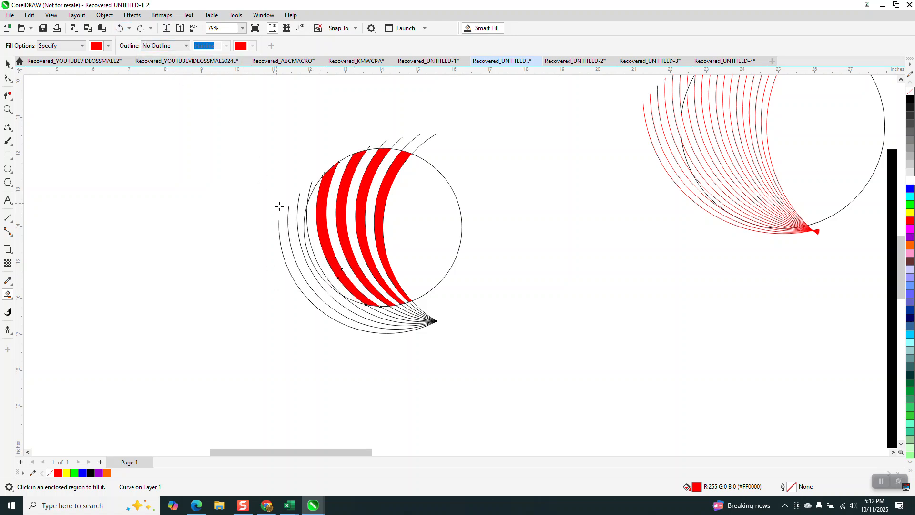
click(304, 239)
scroll(264, 202, down, 2)
click(8, 65)
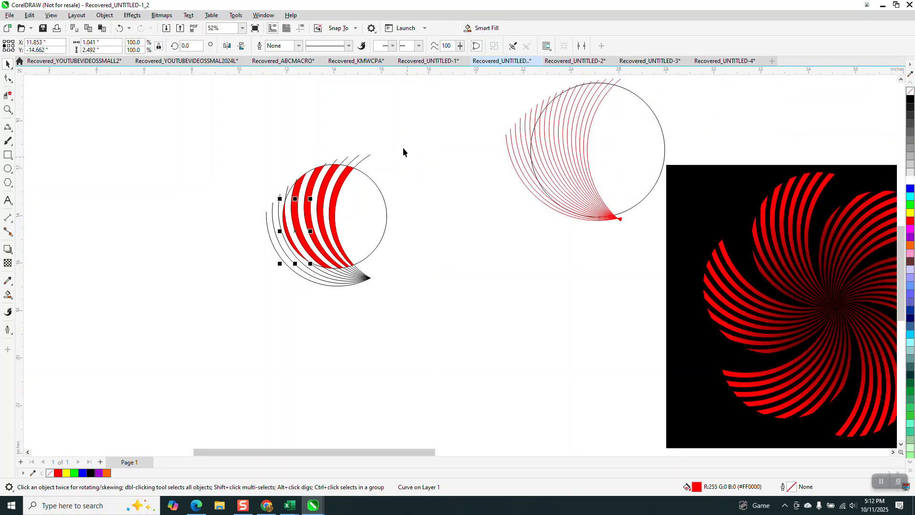
Step: Set the nudge distance to 6 inches and move each of the five red bands 6 inches right, off the construction lines
click(366, 94)
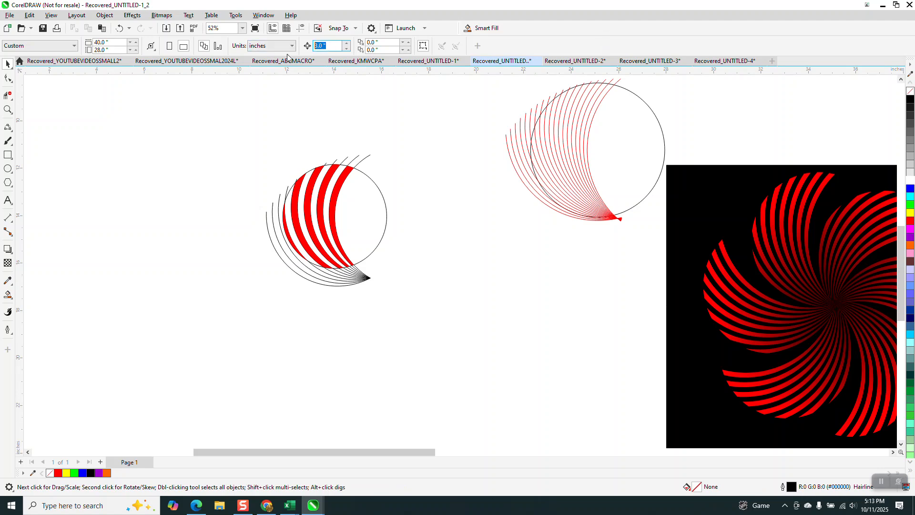
text(6)
click(350, 171)
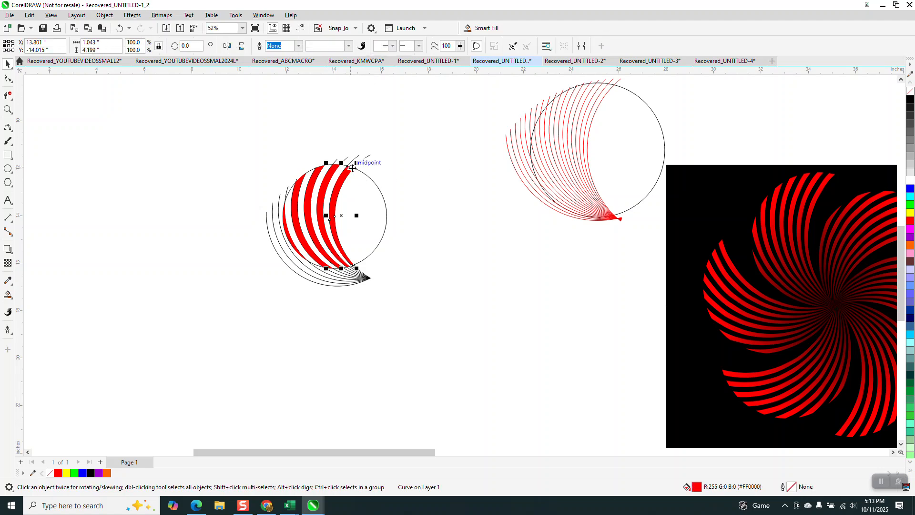
key(Right)
click(330, 174)
key(Right)
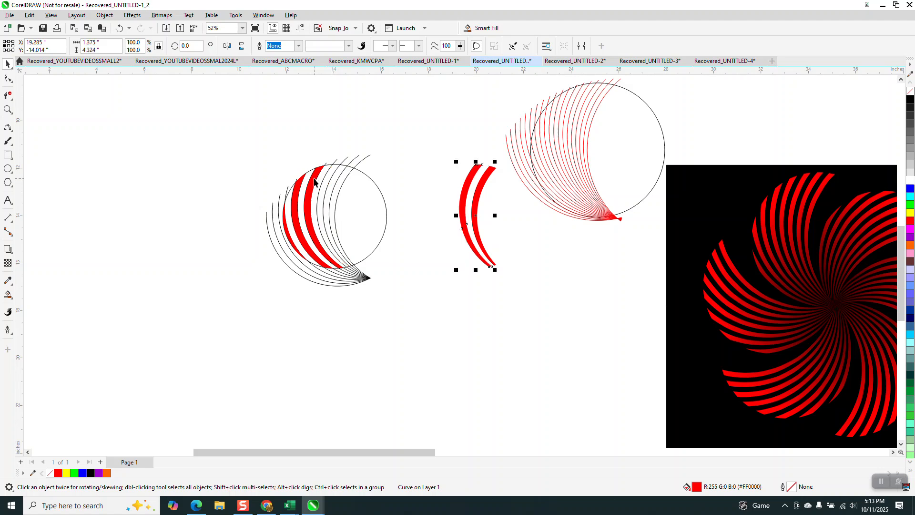
click(316, 183)
key(Right)
click(296, 194)
key(Right)
click(287, 225)
key(Right)
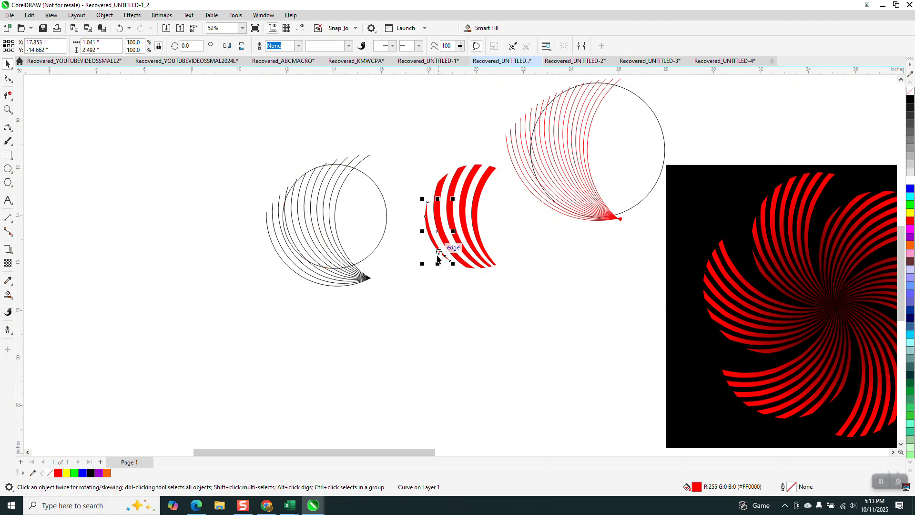
Step: Group the five red bands, and shift both the arc-and-circle construction lines and the band group 6 inches left
drag(410, 149, 513, 299)
key(ctrl+g)
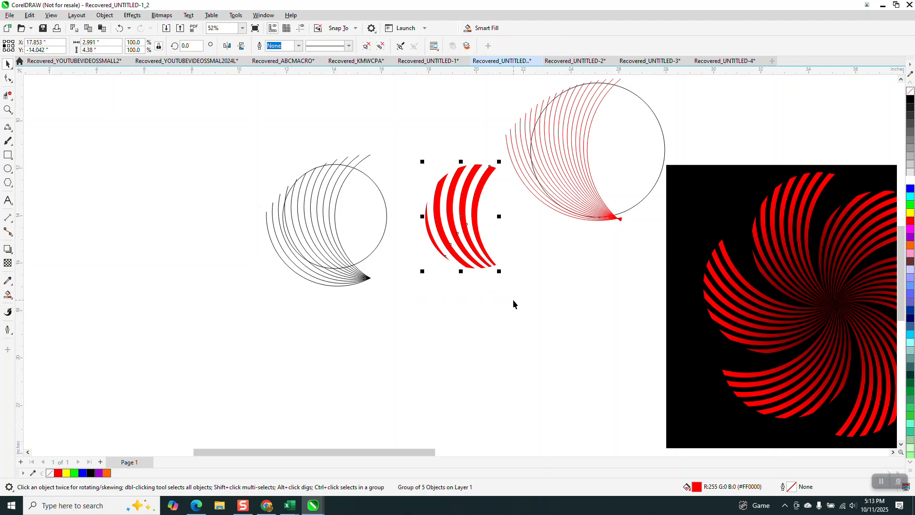
drag(424, 117, 258, 323)
key(Left)
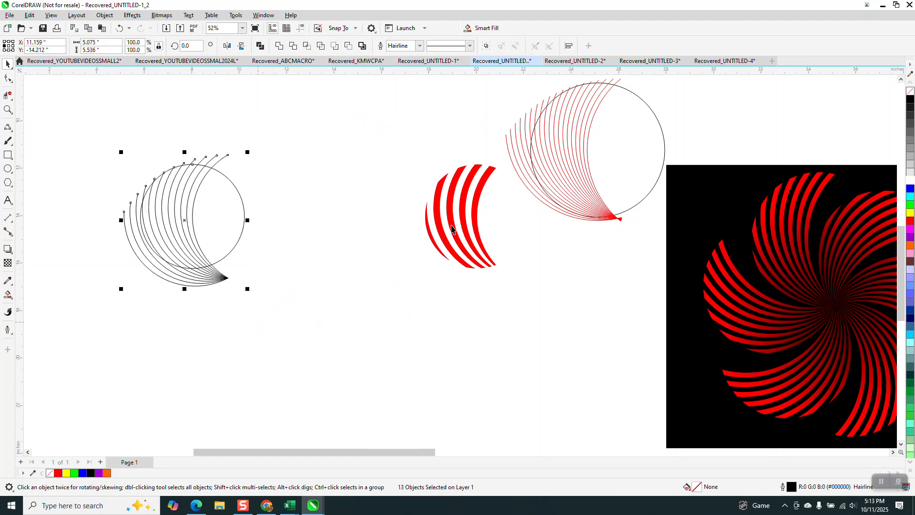
click(461, 192)
key(Left)
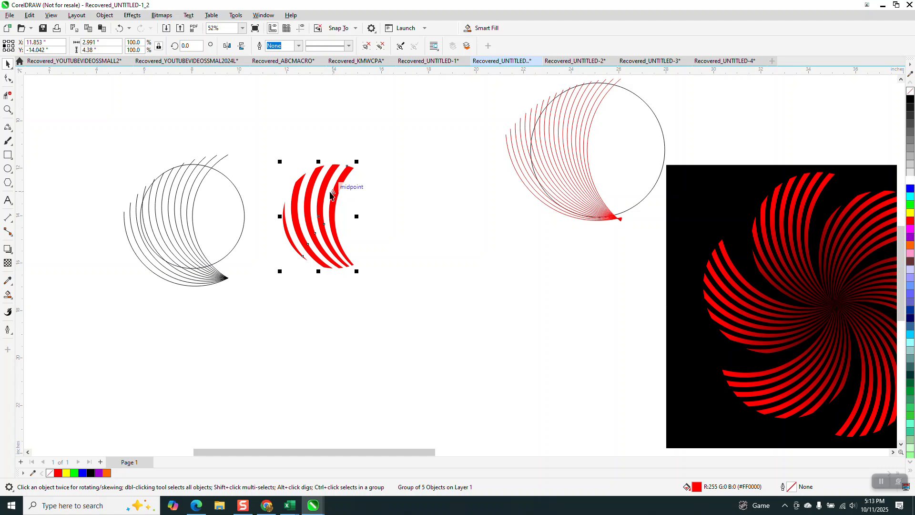
Step: Create a copy of the red band group rotated 60 degrees about the group's lower-right tip
click(330, 223)
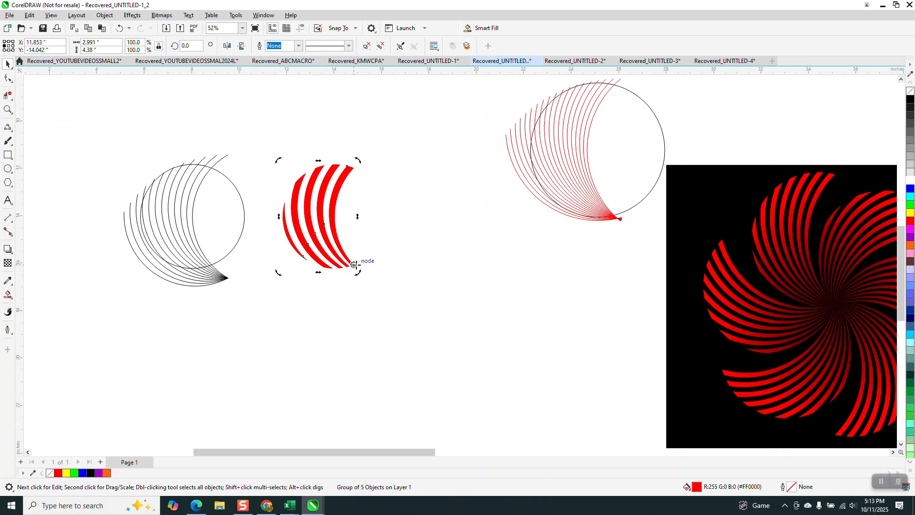
drag(357, 160, 271, 224)
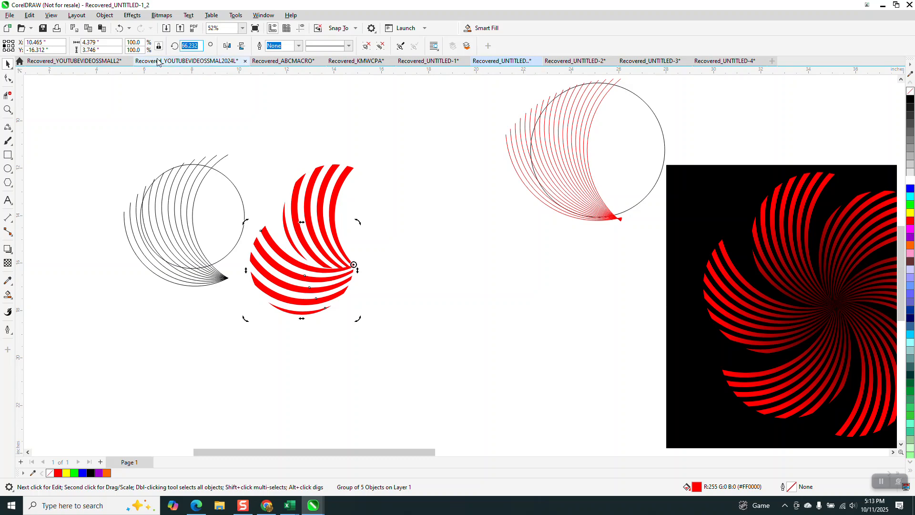
text(60)
key(Return)
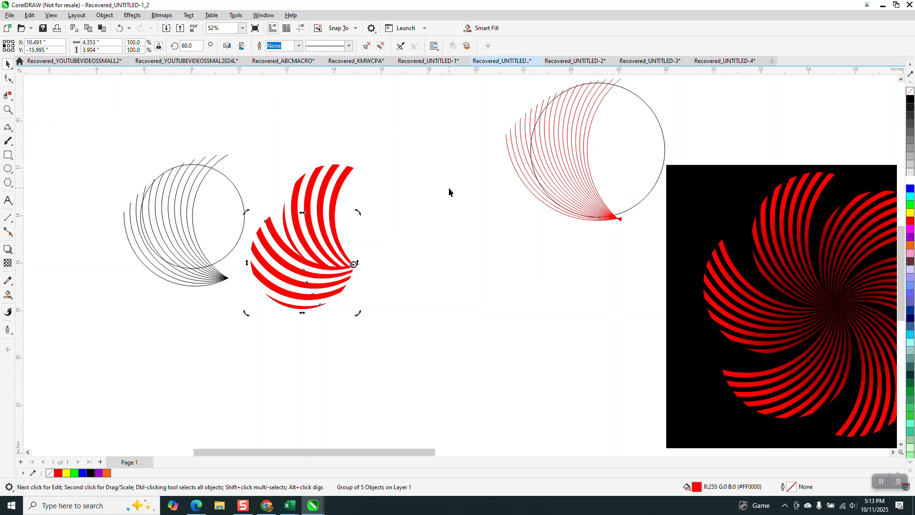
Step: Remove the red fill from both overlapping band groups and give them black hairline outlines
click(336, 195)
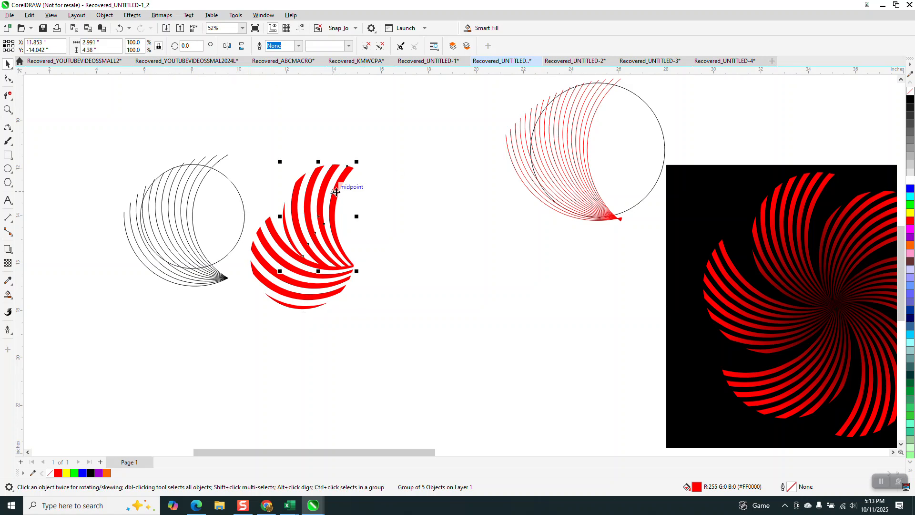
click(910, 91)
right_click(910, 98)
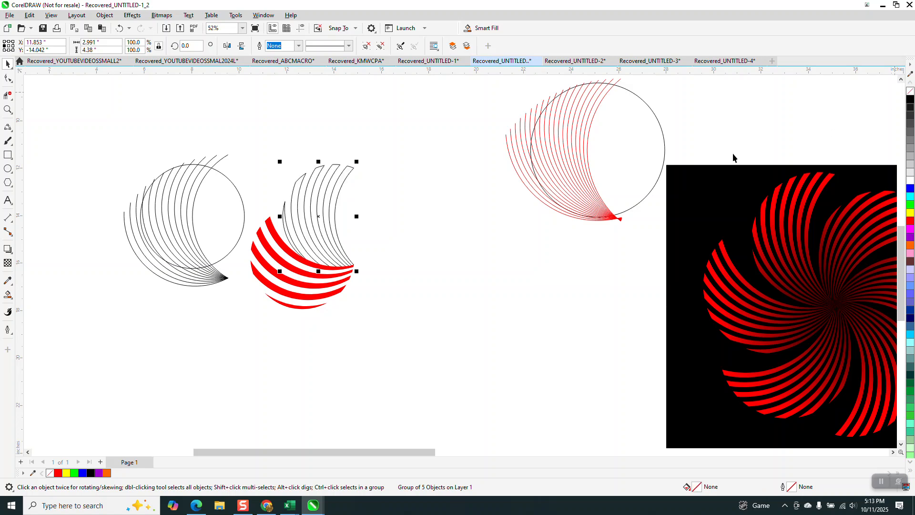
click(263, 234)
right_click(910, 98)
click(911, 90)
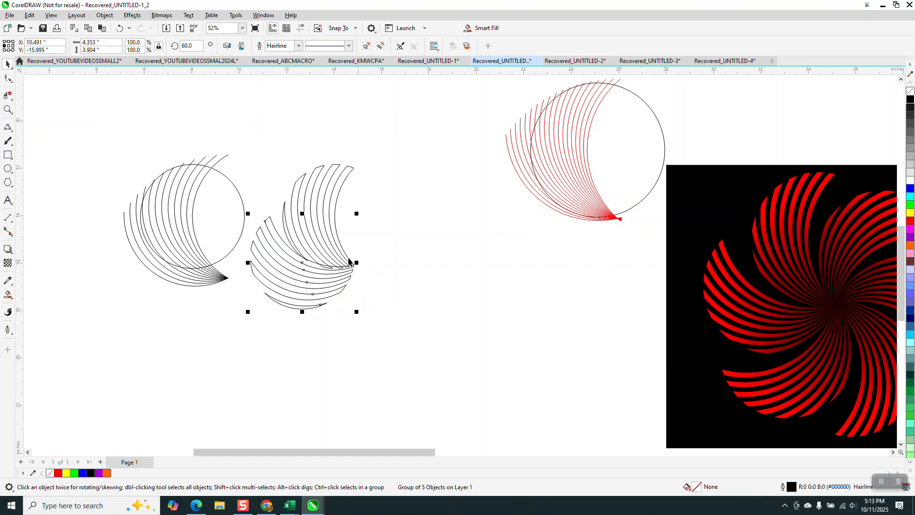
Step: Smart Fill the five bands of the upper outlined group red with no outline, moving each 6 inches right off the outlines
click(8, 110)
drag(267, 149, 444, 349)
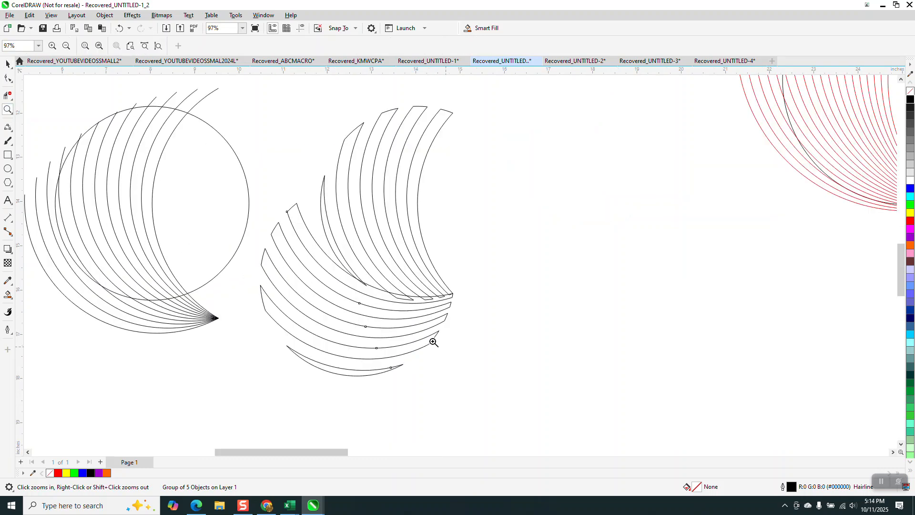
click(7, 295)
click(412, 178)
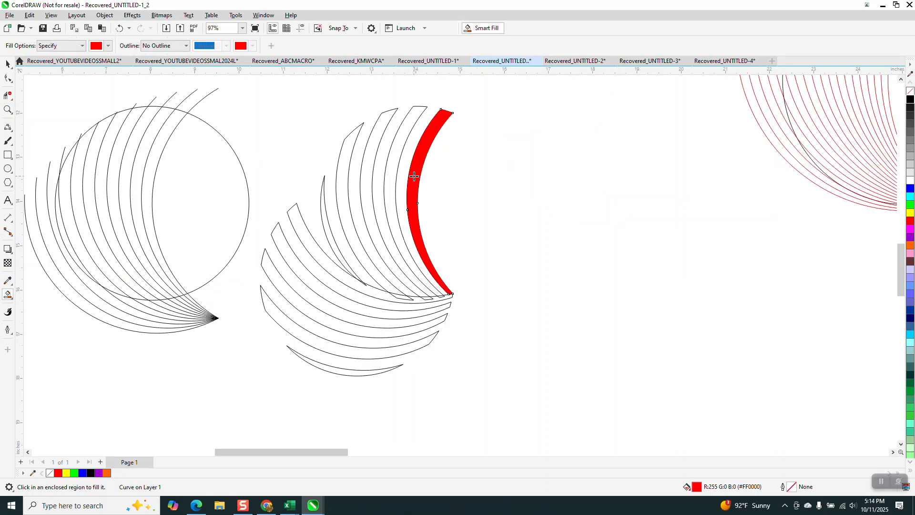
click(391, 154)
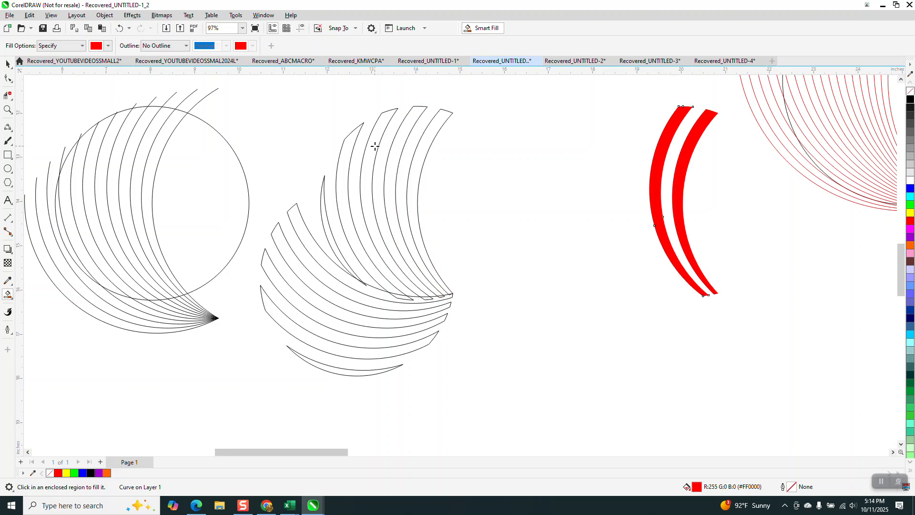
click(375, 146)
click(343, 158)
click(328, 215)
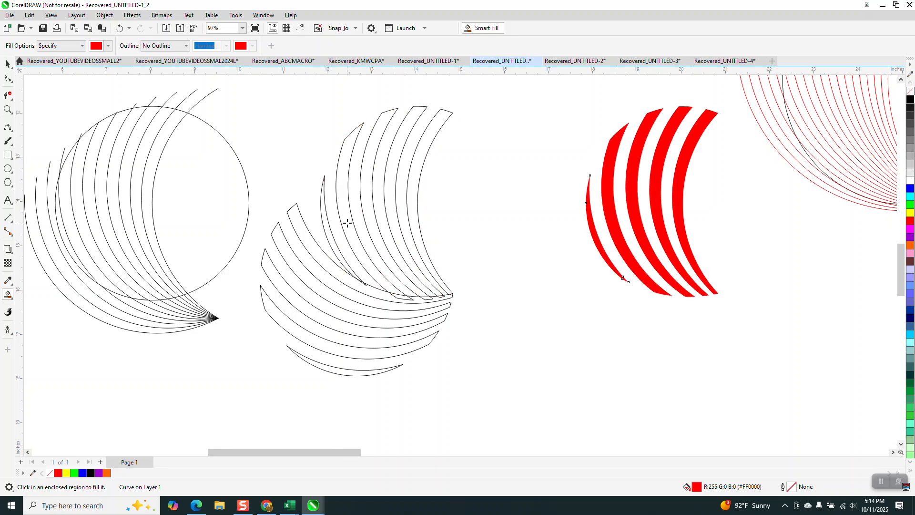
Step: Group the five newly filled red bands
scroll(347, 219, down, 2)
click(8, 63)
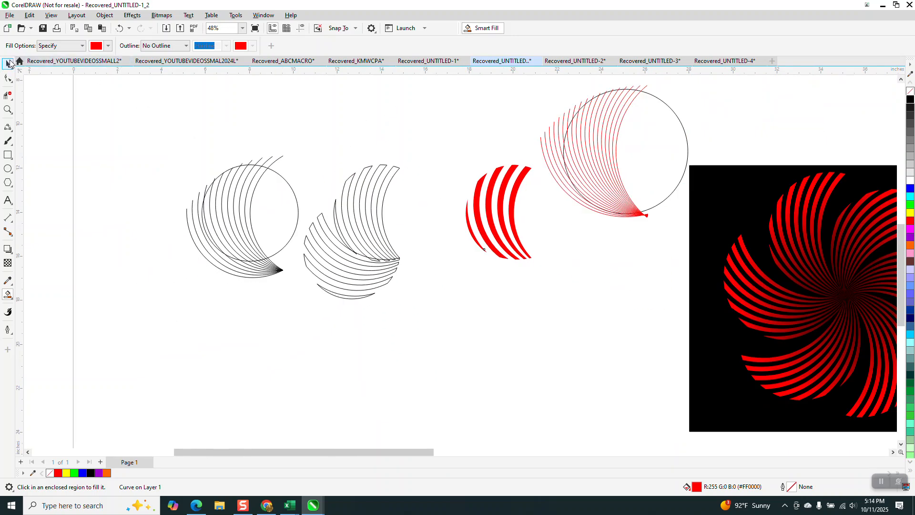
click(490, 226)
drag(452, 148, 545, 292)
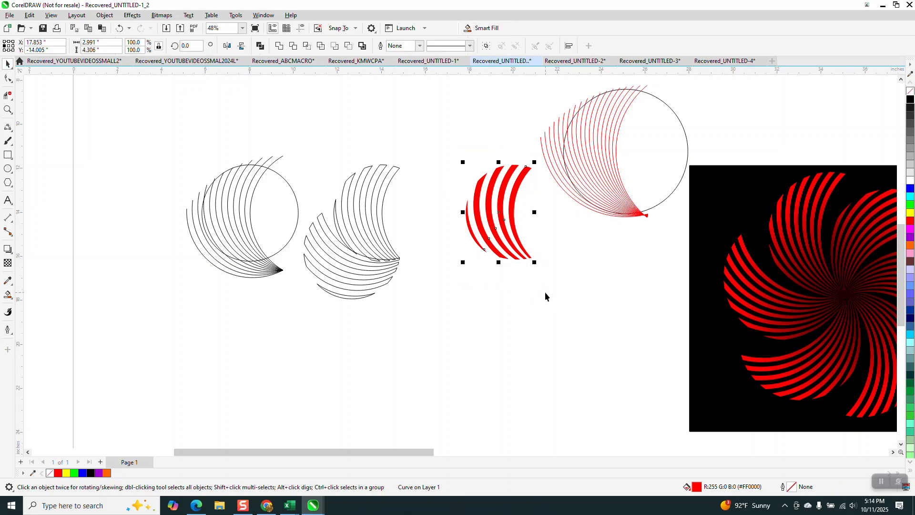
key(ctrl+g)
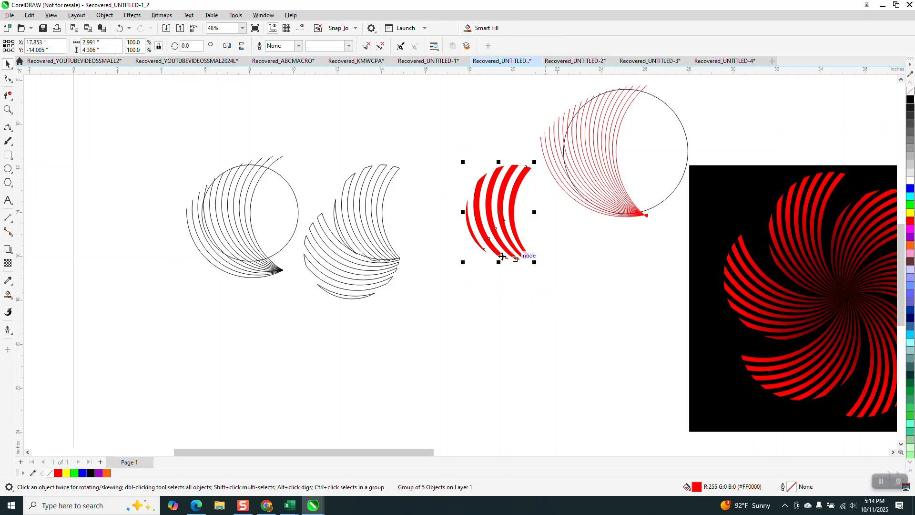
Step: Move the black construction outlines about 12 inches left, and move the new red band group 12 inches left
drag(242, 357, 148, 347)
drag(346, 302, 82, 302)
click(489, 230)
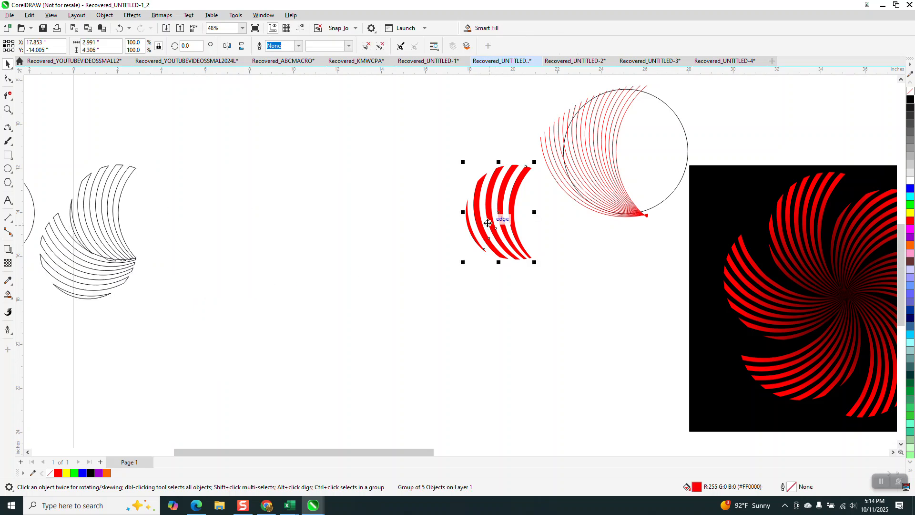
key(Left)
key(Left)
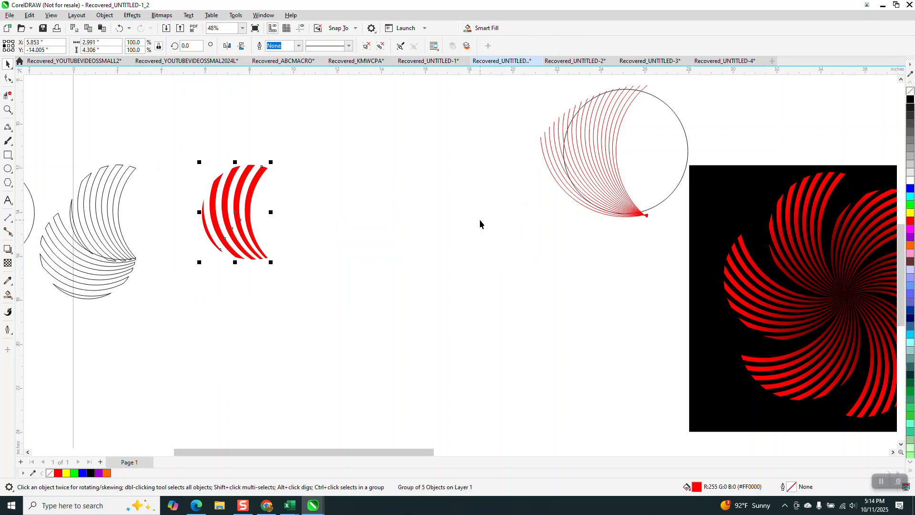
Step: Apply a linear fountain fill to the band group, running from red near its middle to black at the lower-right tip
click(8, 295)
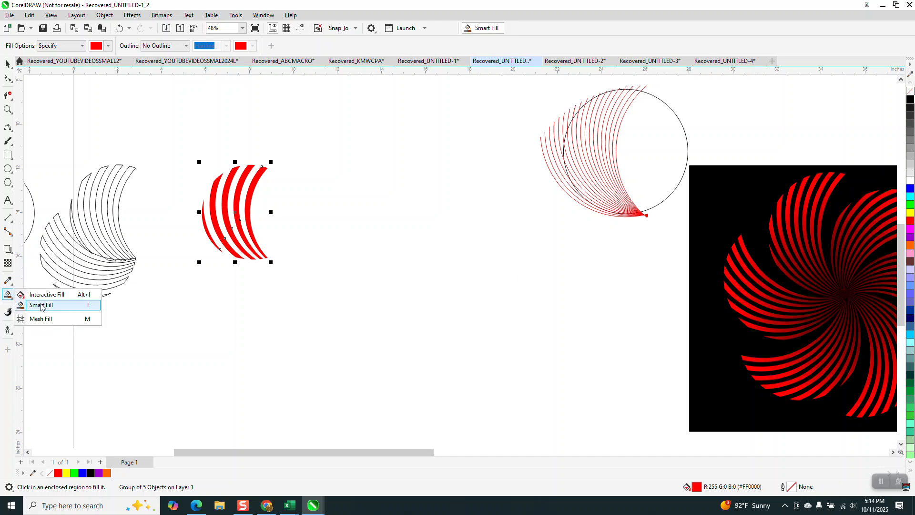
click(42, 294)
drag(233, 180, 262, 272)
drag(911, 99, 270, 274)
drag(233, 180, 240, 216)
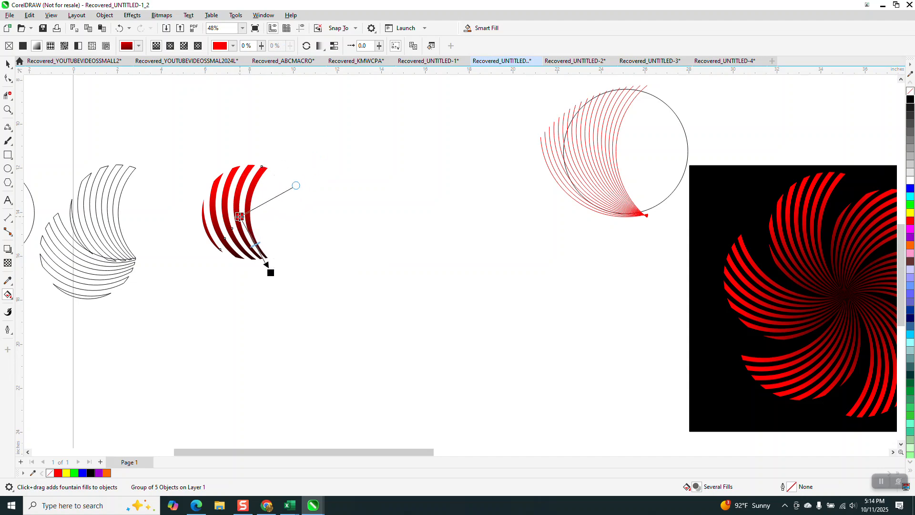
Step: Rotate a copy of the gradient band group 60 degrees about its lower-right tip and repeat it four times to complete the pinwheel
click(8, 65)
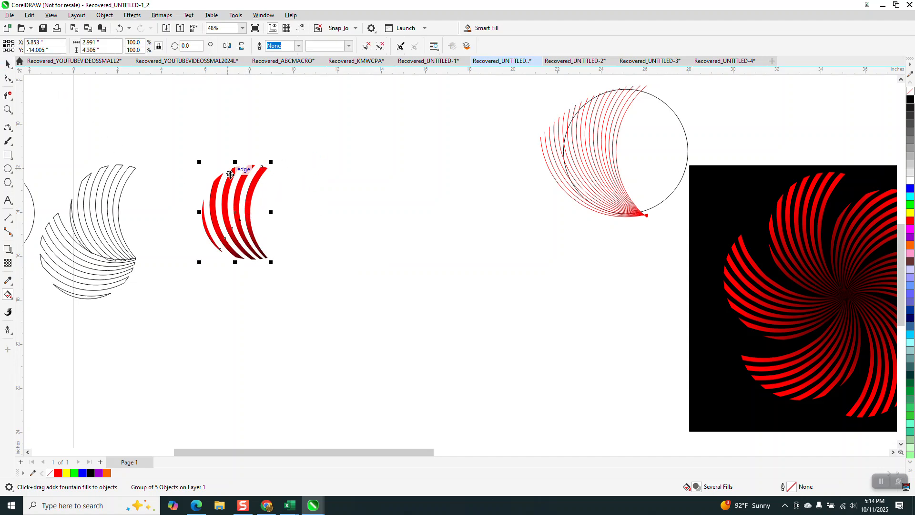
click(235, 208)
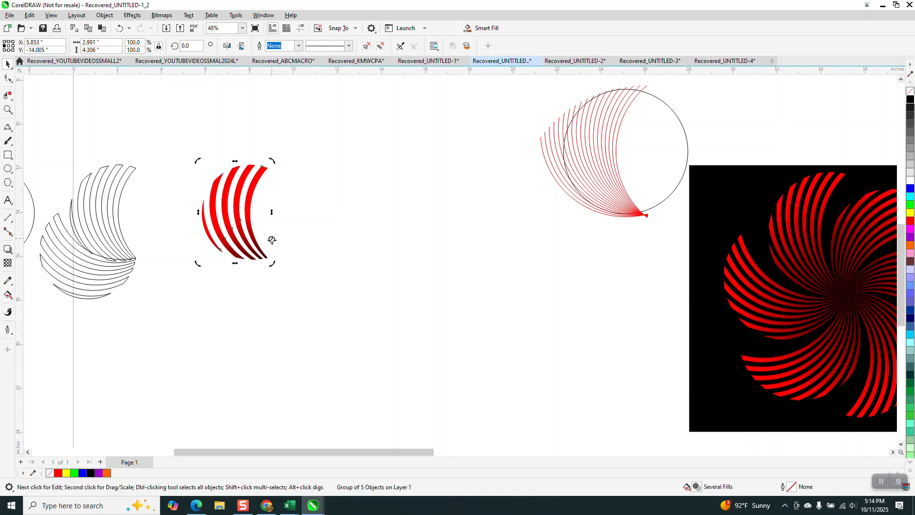
click(183, 48)
text(60)
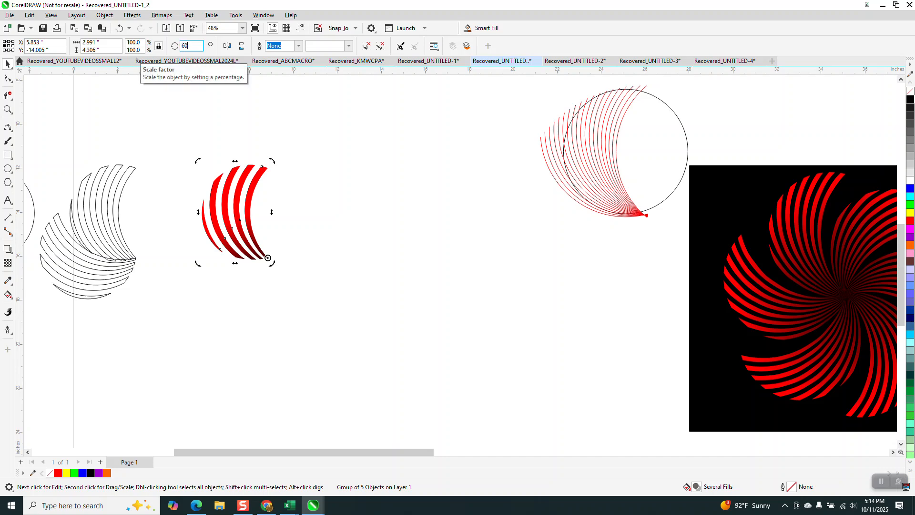
key(Return)
key(ctrl+r)
key(ctrl+r)
key(ctrl+r)
key(ctrl+r)
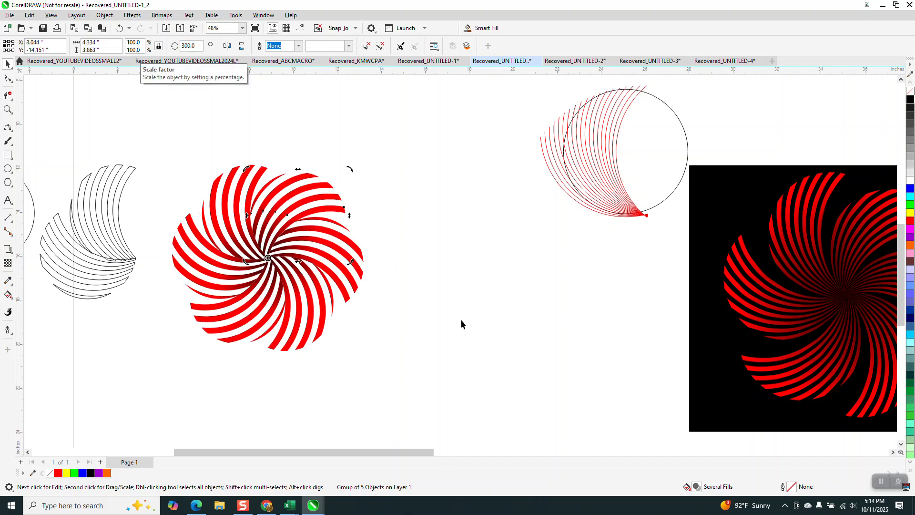
Step: Move the black rectangle from the original pinwheel to behind the new one and inspect the new pinwheel's bands up close
scroll(525, 310, down, 1)
drag(676, 266, 276, 251)
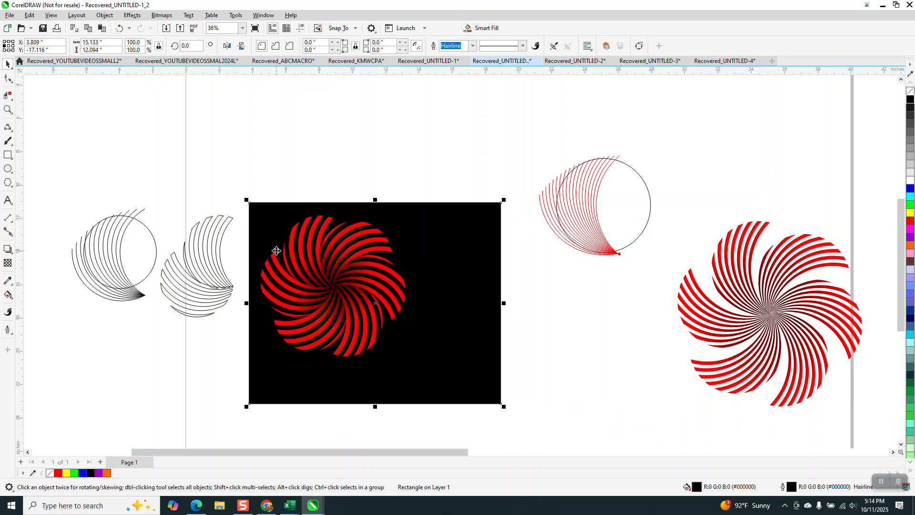
click(7, 109)
drag(224, 187, 408, 343)
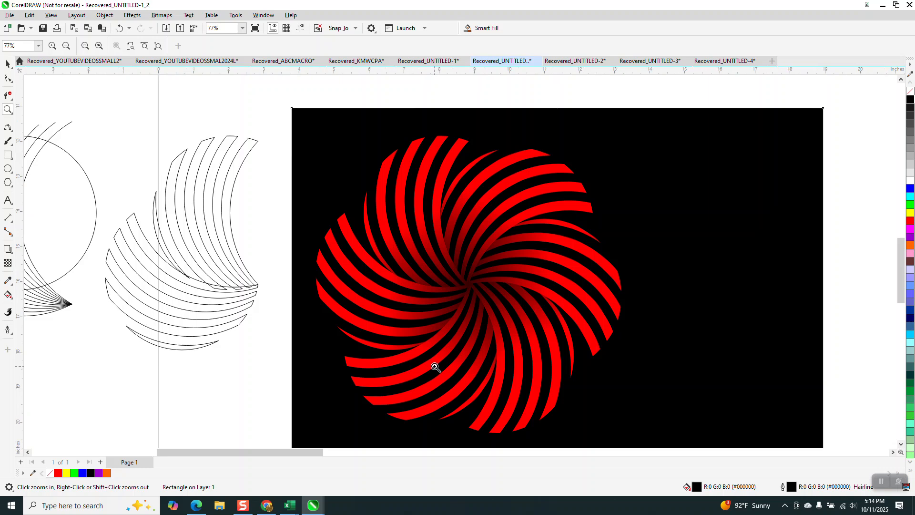
scroll(365, 246, down, 1)
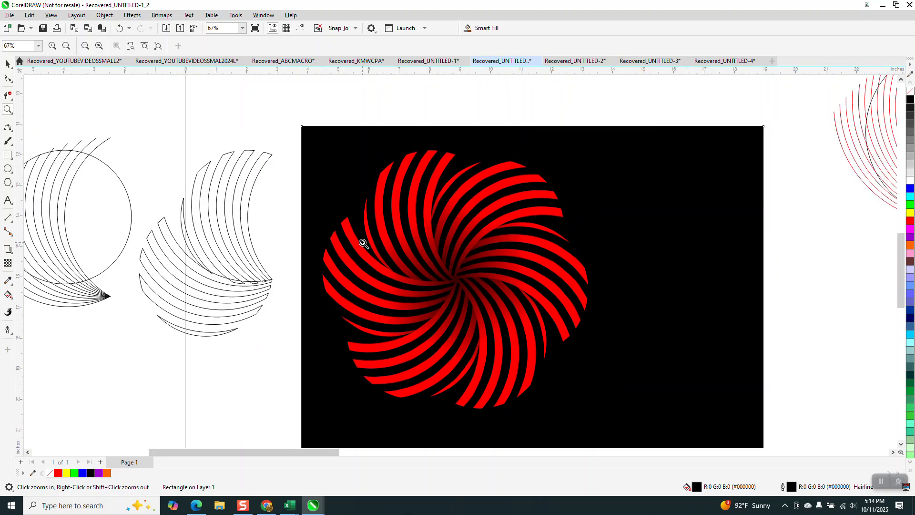
drag(487, 207, 537, 258)
scroll(425, 185, down, 5)
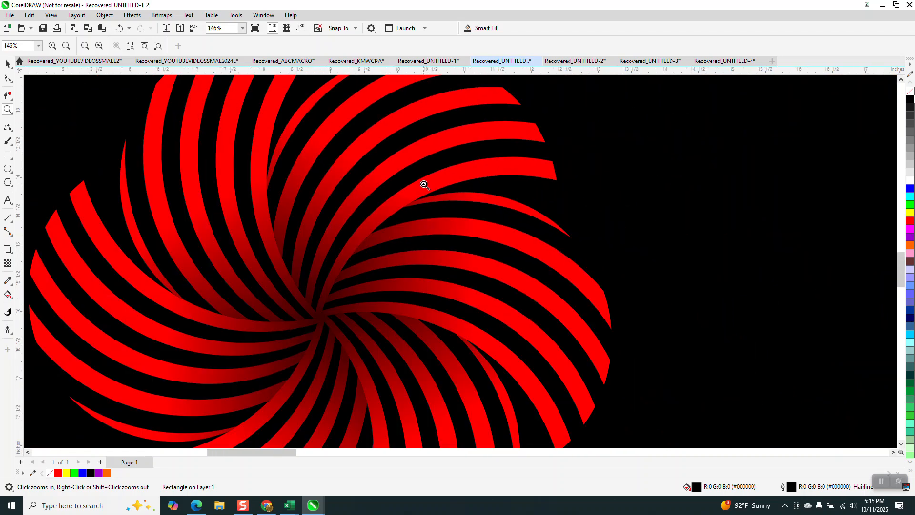
scroll(422, 184, down, 2)
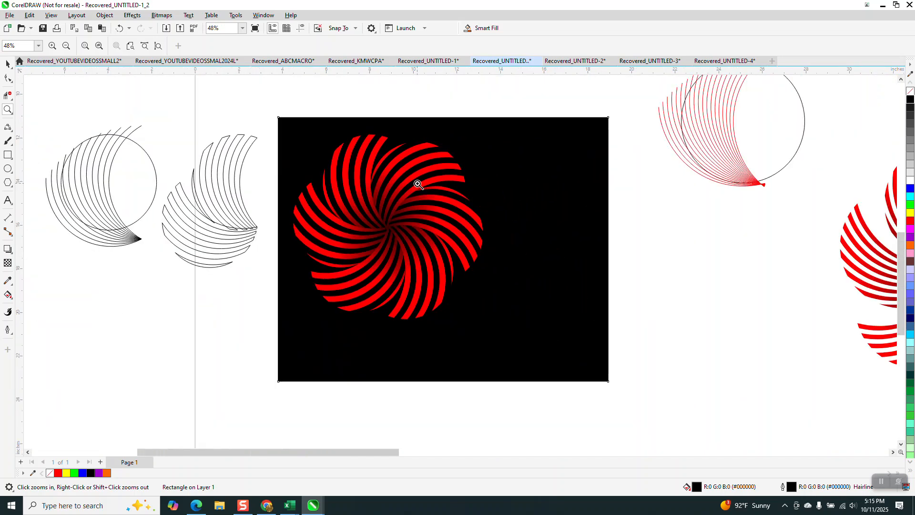
Step: Move the black rectangle back behind the original pinwheel, enlarge it to about 17.3 by 13.8 inches, and examine that pinwheel
key(space)
click(741, 238)
scroll(520, 267, down, 2)
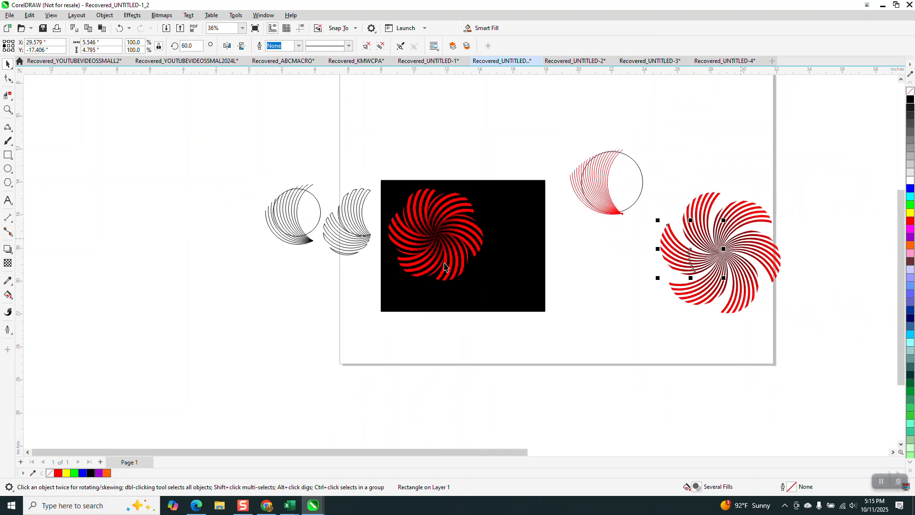
drag(545, 312, 812, 343)
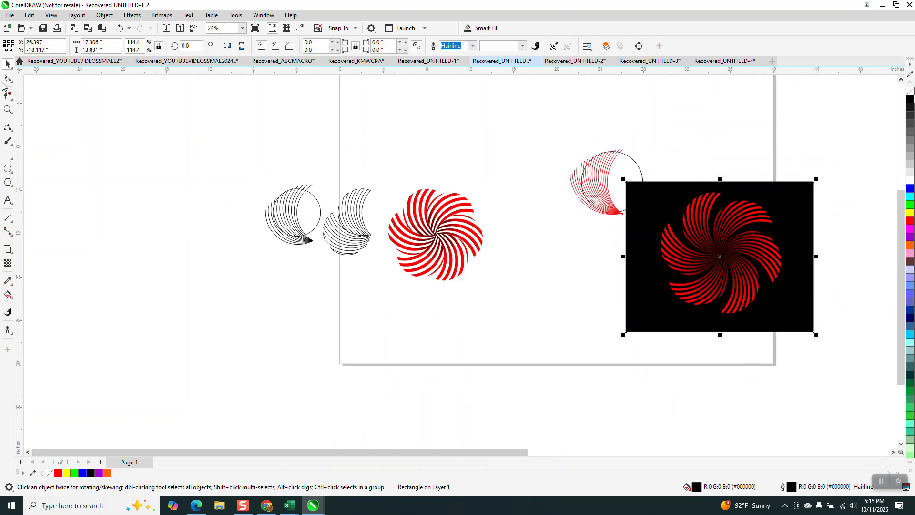
key(space)
drag(665, 190, 781, 323)
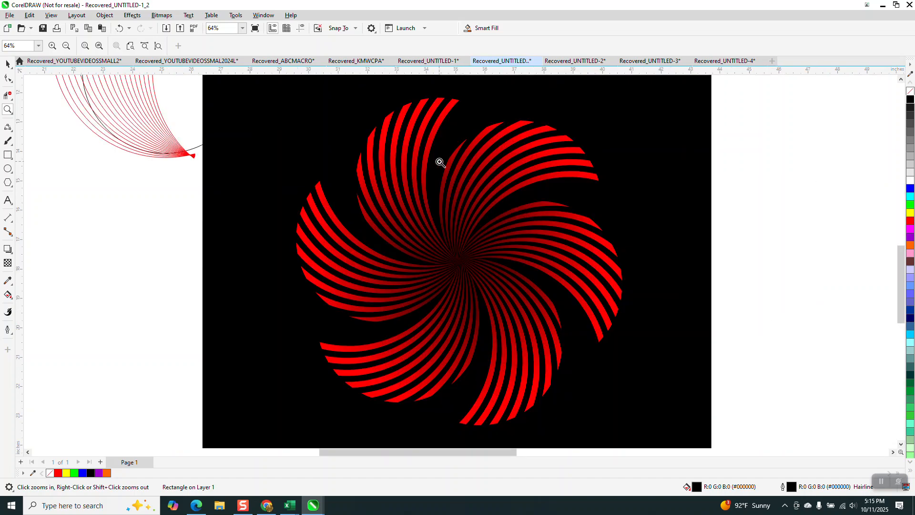
scroll(440, 162, down, 4)
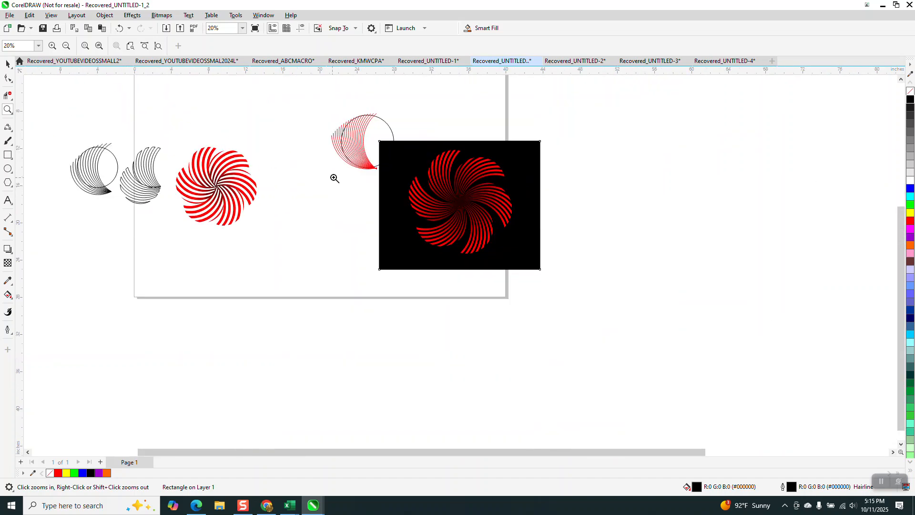
Step: Place the enlarged black rectangle behind the new pinwheel and view the design up close
click(7, 64)
drag(400, 186, 190, 167)
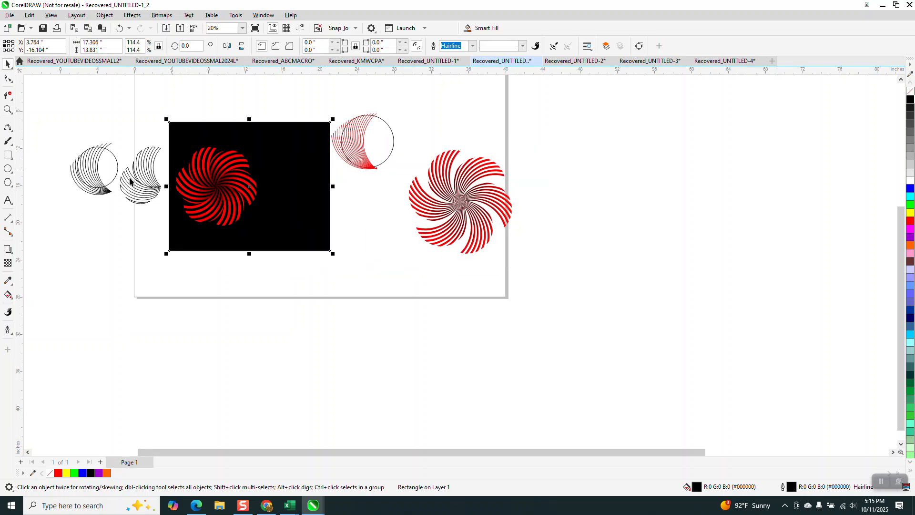
click(7, 109)
drag(184, 143, 277, 242)
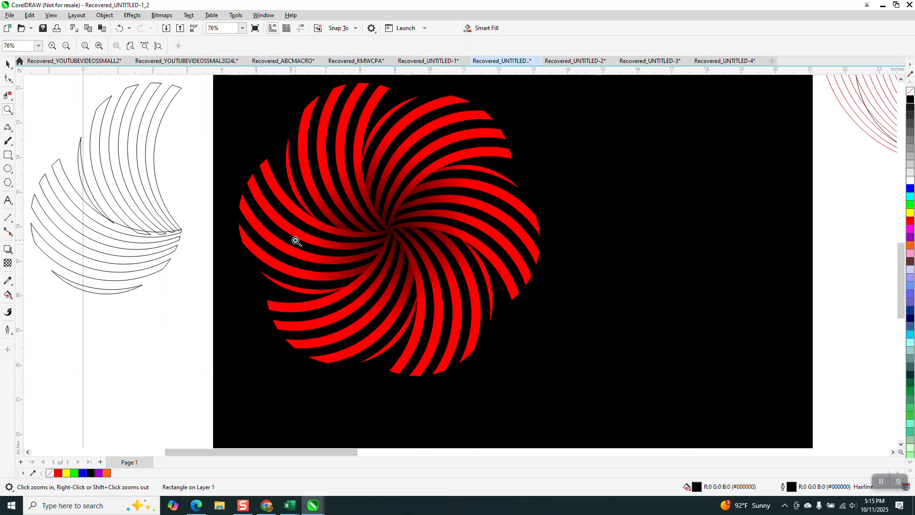
Step: Undo the black rectangle's last move and delete every band group of the new pinwheel except the upper-right one
scroll(294, 239, down, 3)
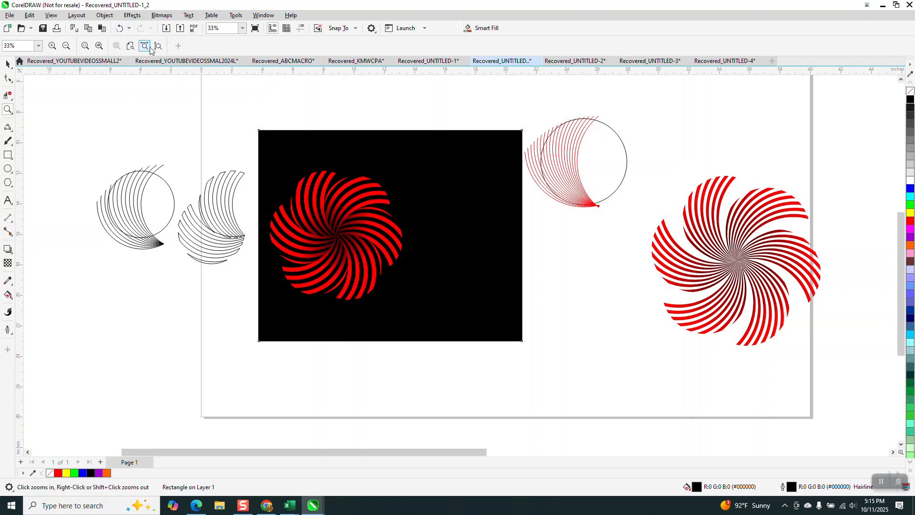
click(119, 28)
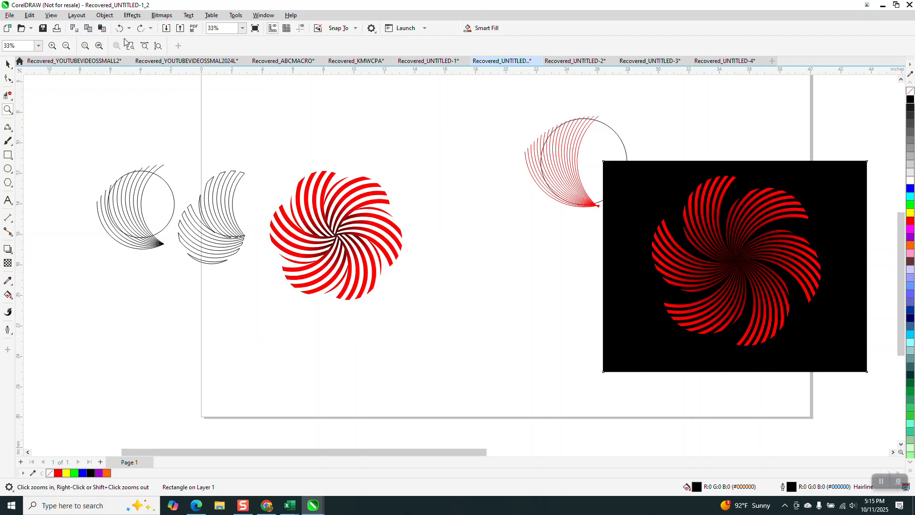
click(8, 64)
click(383, 198)
click(374, 188)
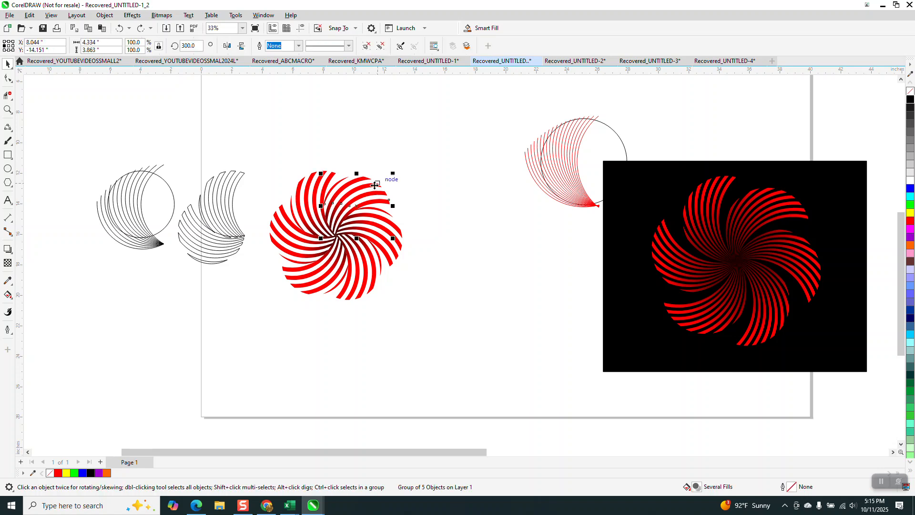
key(Delete)
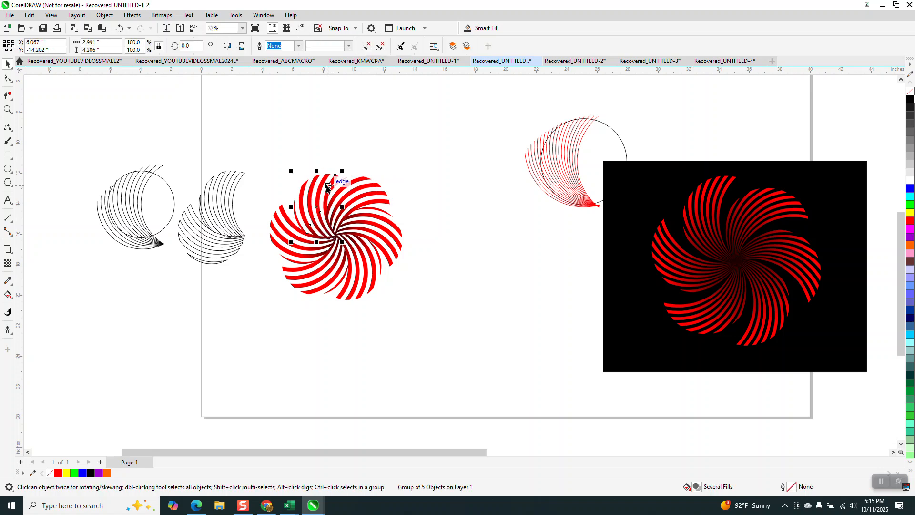
click(322, 250)
key(Delete)
click(333, 260)
key(Delete)
click(358, 261)
key(Delete)
click(374, 239)
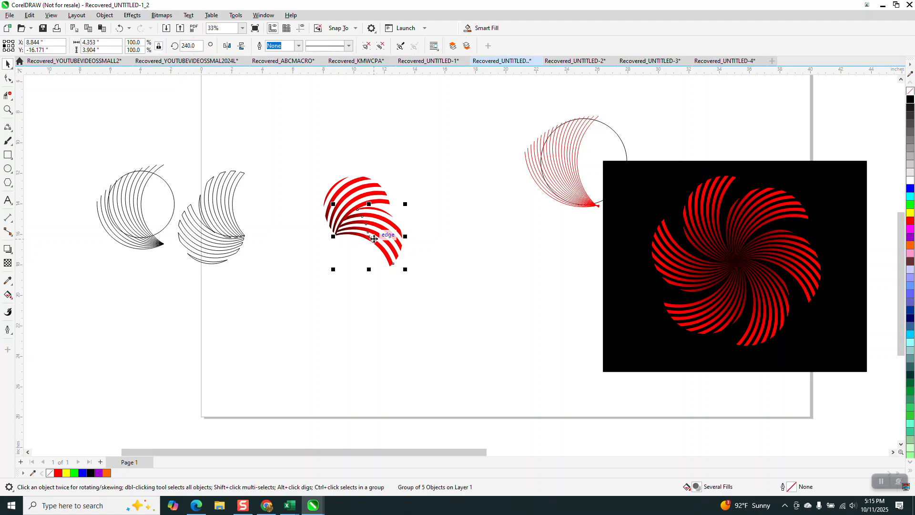
key(Delete)
Step: Apply a red-to-black linear fountain fill across the remaining band group, with red near the upper-right band ends and black at the lower-left tips
click(361, 207)
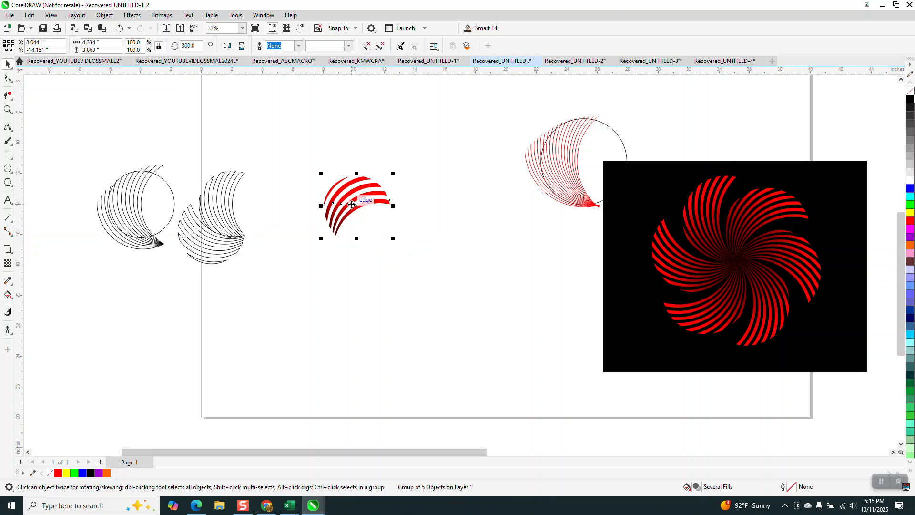
click(8, 109)
drag(281, 163, 405, 280)
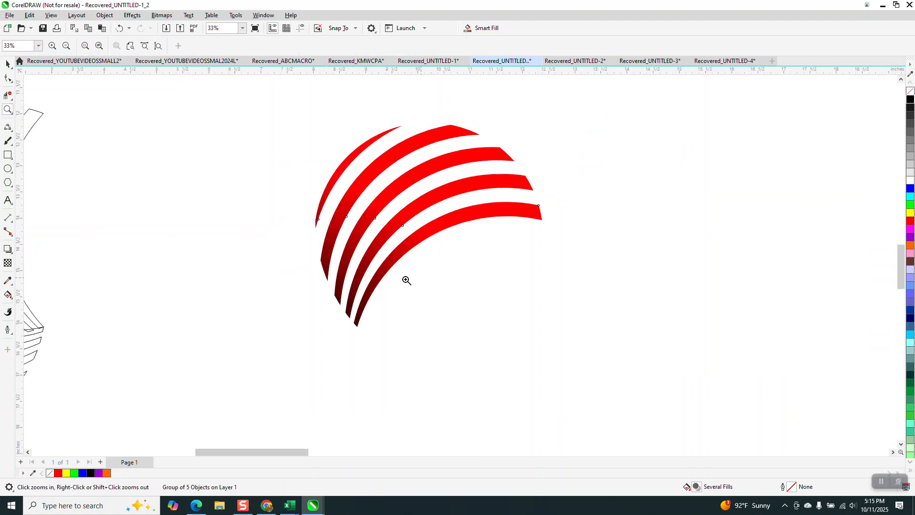
click(13, 298)
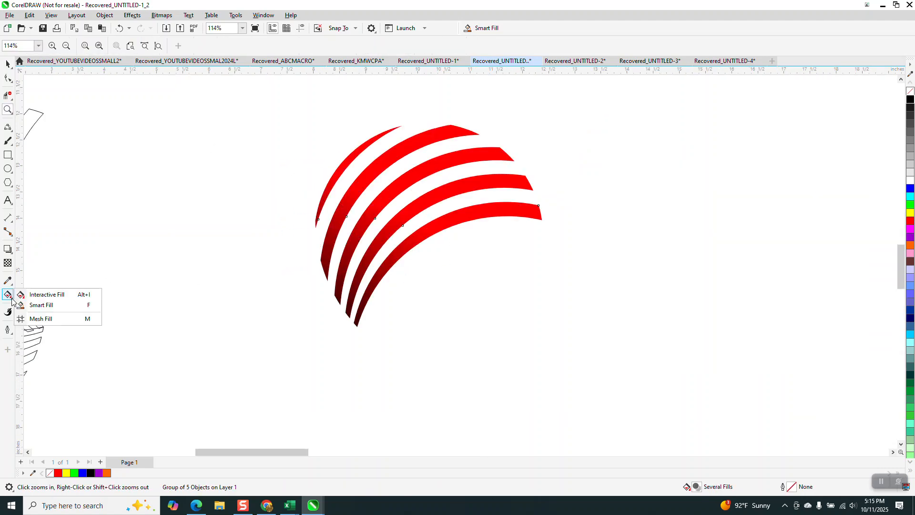
click(42, 295)
drag(411, 216, 326, 324)
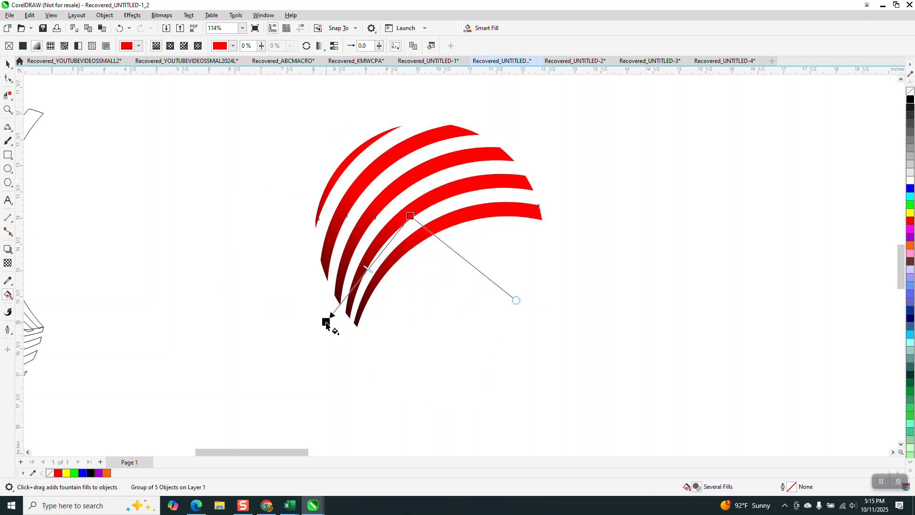
drag(410, 216, 484, 160)
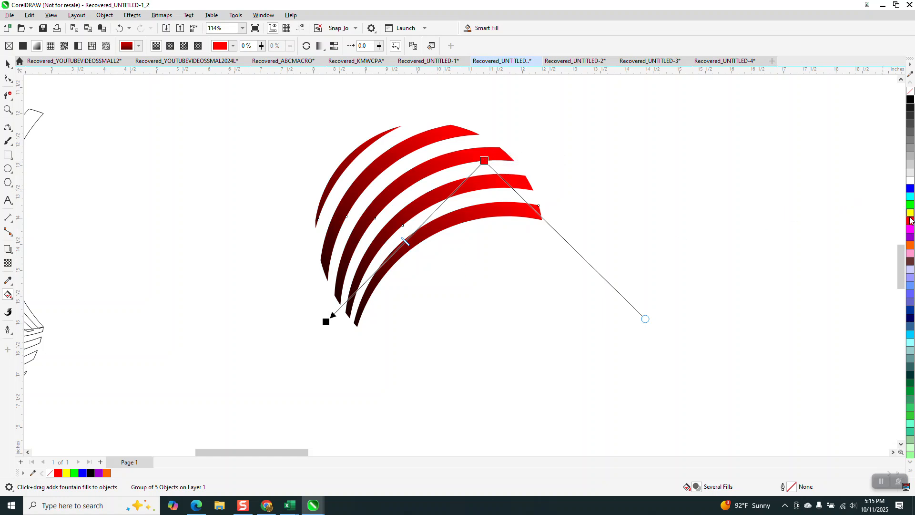
Step: Add a red stop near the gradient's black end and a mid-gradient white stop closely flanked by red stops, and skew the fill to follow the bands
drag(911, 222, 375, 272)
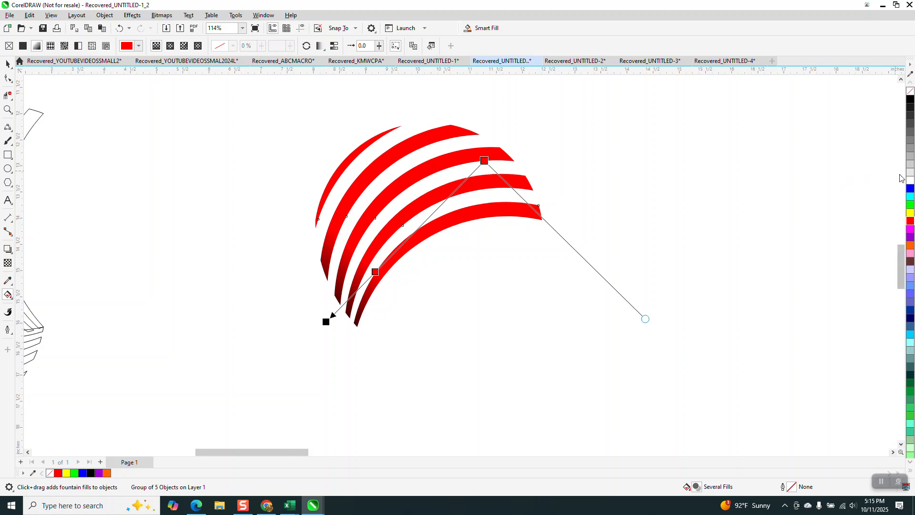
drag(910, 182, 428, 219)
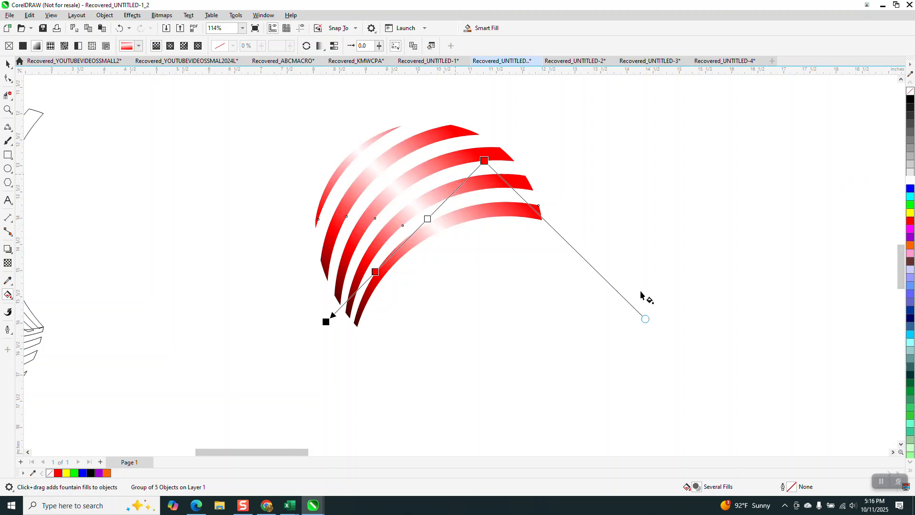
drag(647, 319, 606, 357)
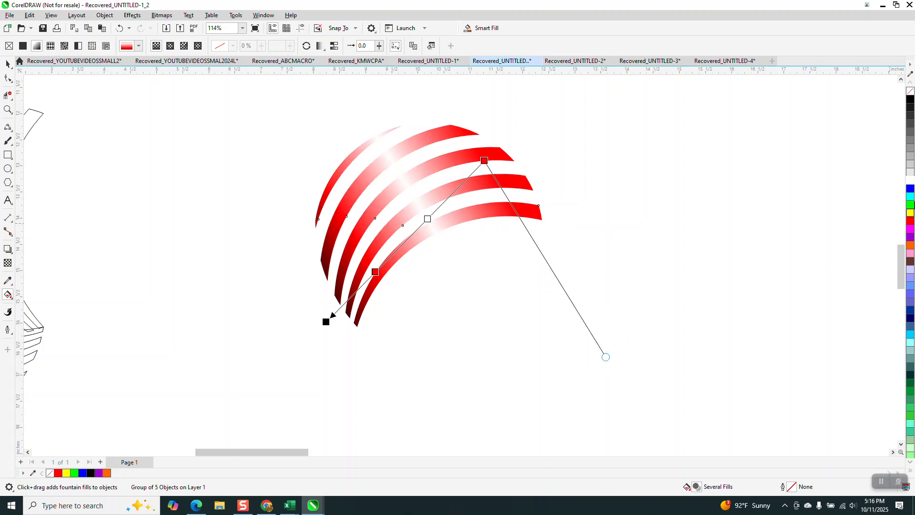
drag(910, 221, 437, 210)
drag(911, 224, 420, 226)
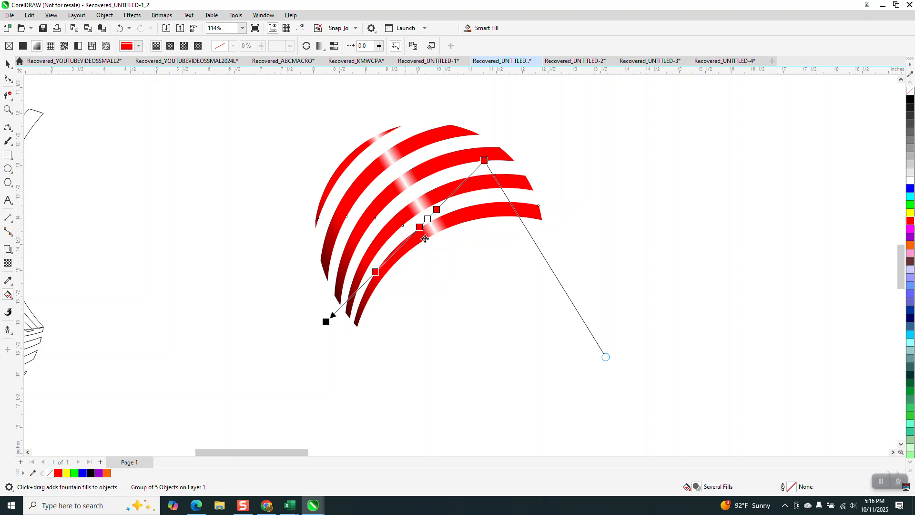
Step: Try a second white highlight edged with red toward the gradient's black end, and undo both added color stops
drag(910, 180, 409, 238)
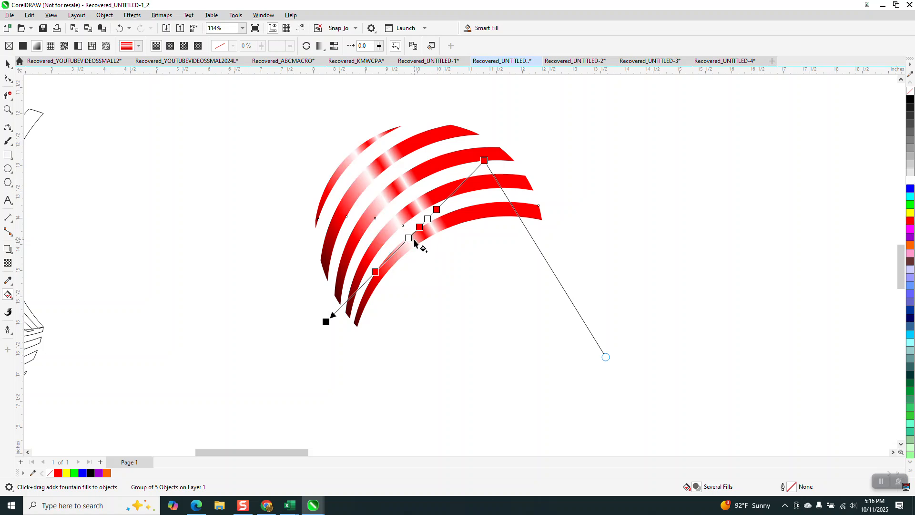
drag(911, 227, 399, 247)
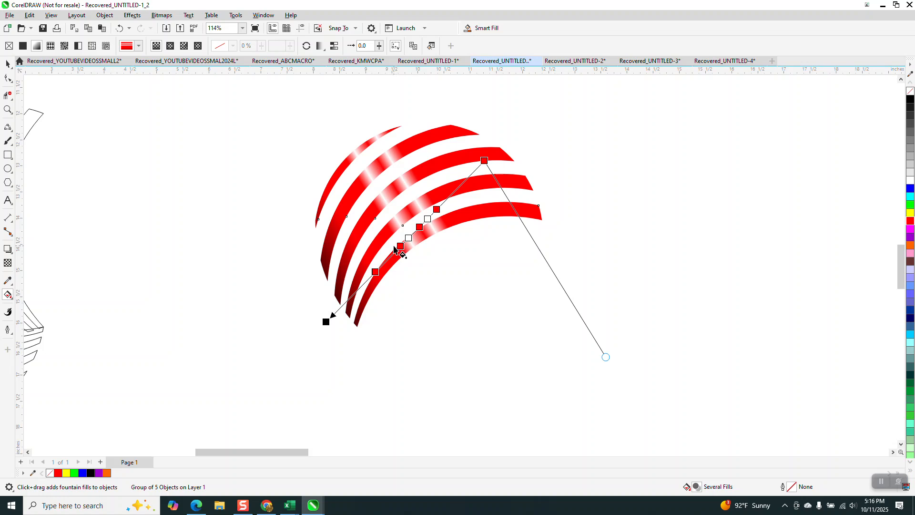
click(119, 29)
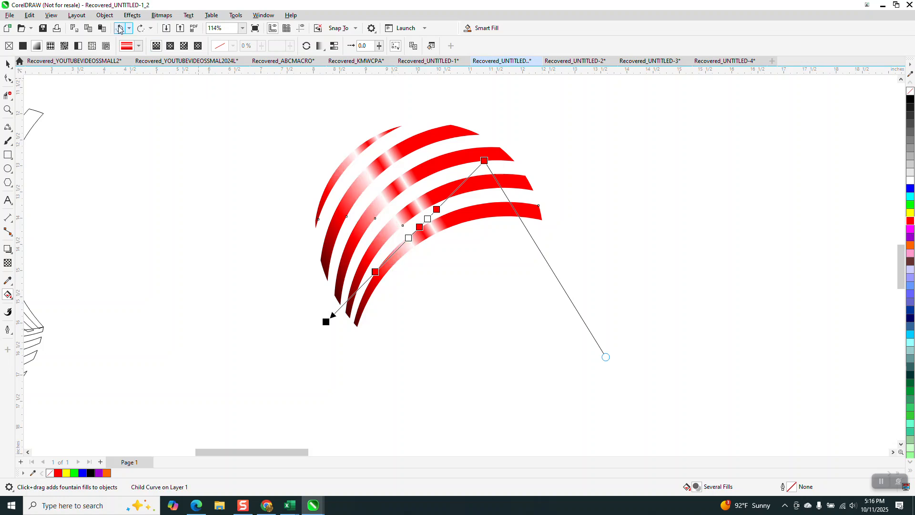
click(120, 29)
Step: Select the highlighted band group and place its rotation center on the lower-left tip where the bands converge
scroll(331, 129, down, 2)
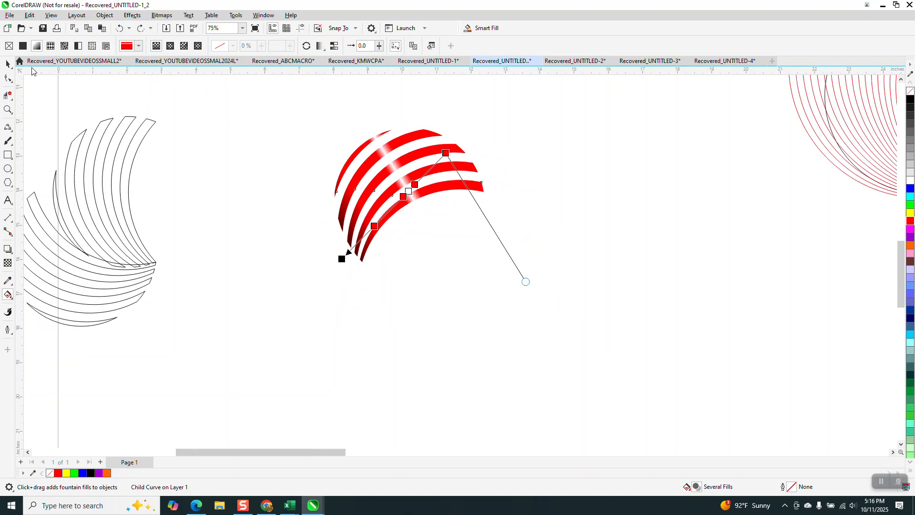
click(11, 63)
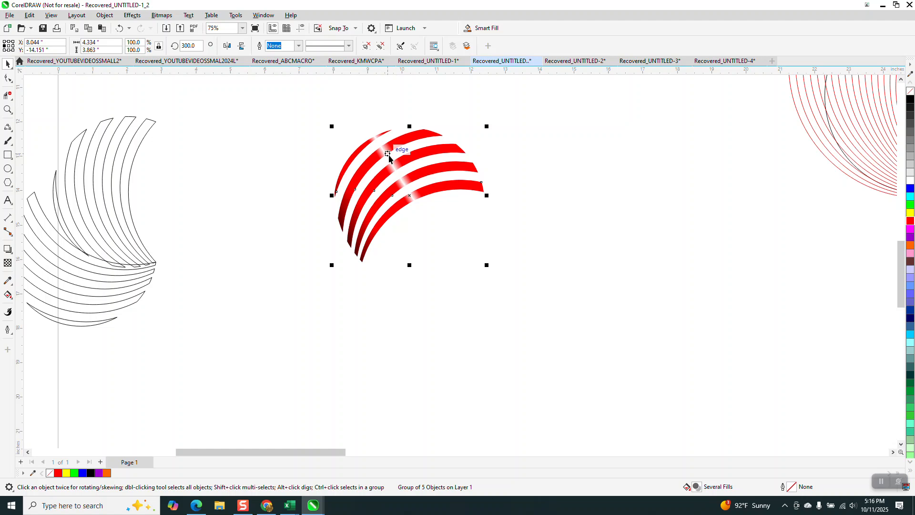
click(409, 172)
click(418, 177)
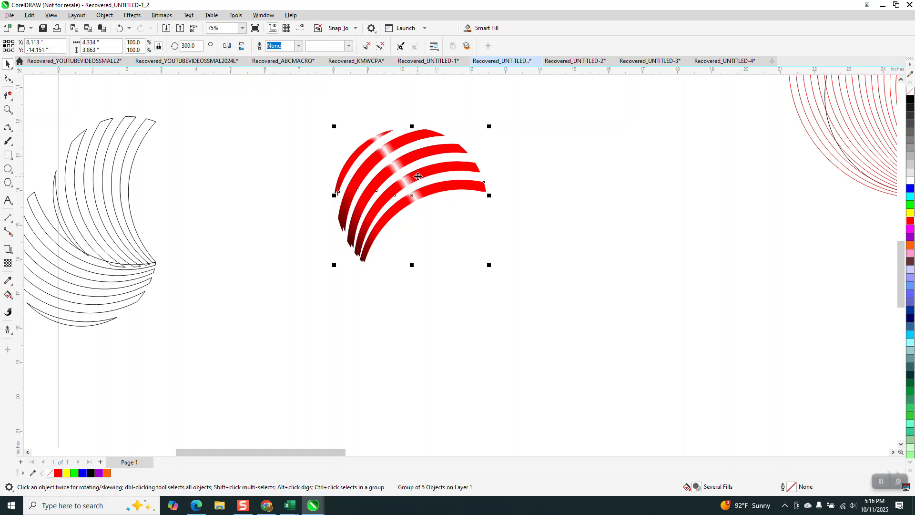
click(390, 156)
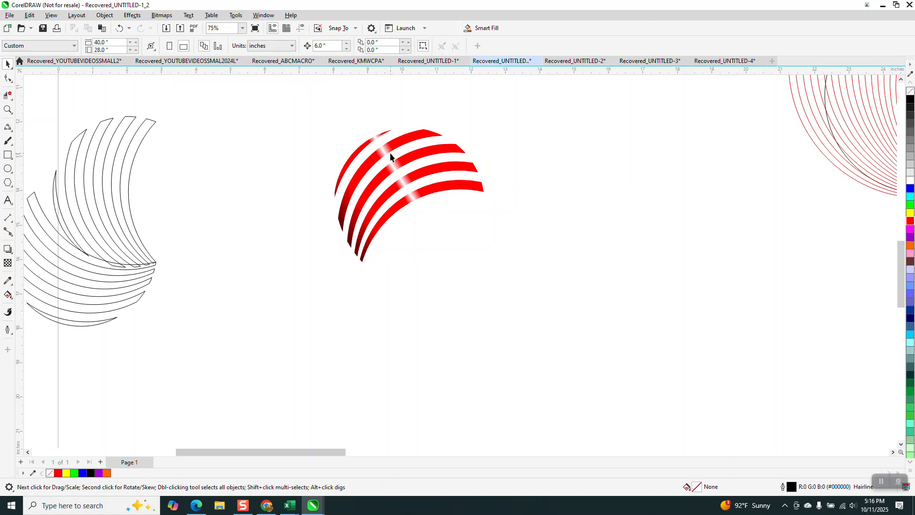
click(395, 161)
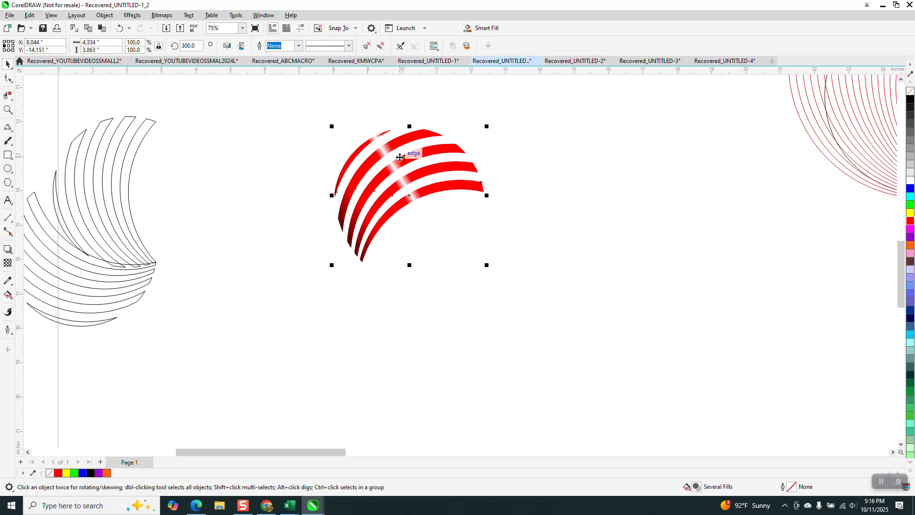
click(408, 199)
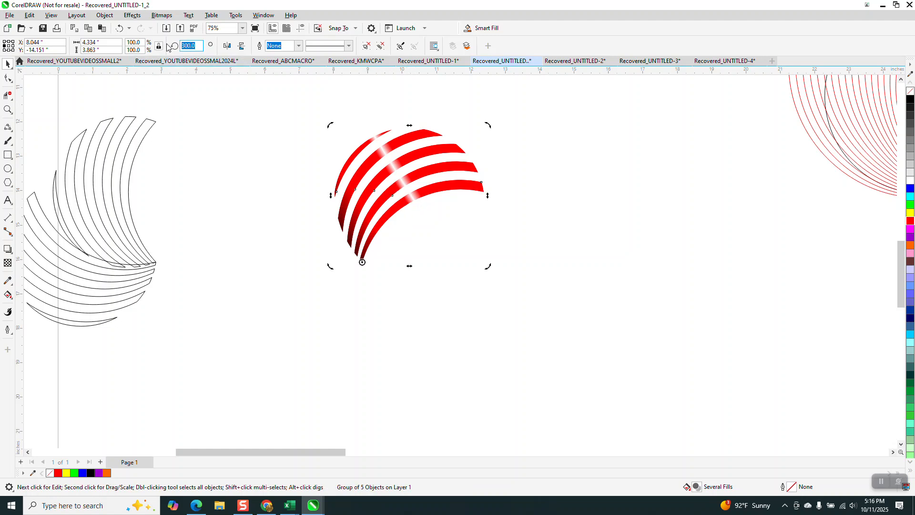
Step: Try a rotated copy of the band group with the angle set to 60 degrees, and delete that copy
text(60)
key(Return)
key(Delete)
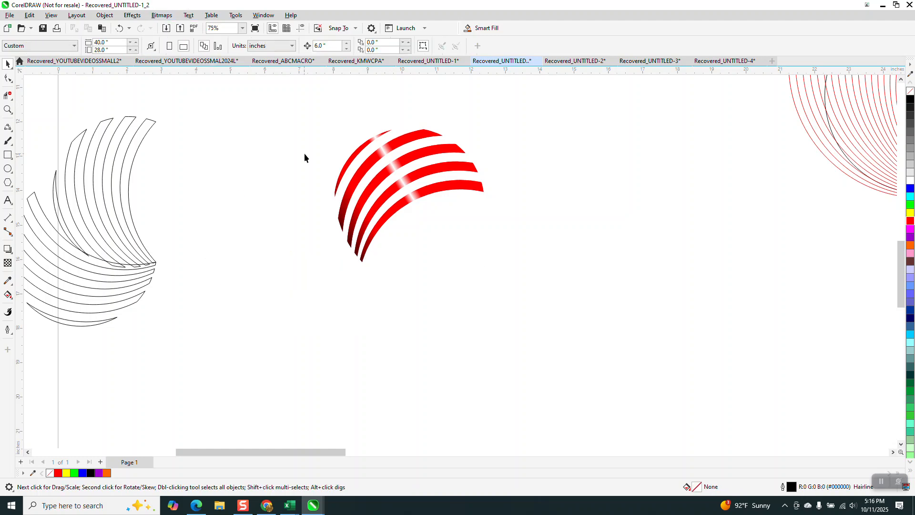
Step: Create a copy of the band group at a 360-degree rotation angle about its lower-left tip and repeat the rotation four times to complete the pinwheel
click(359, 174)
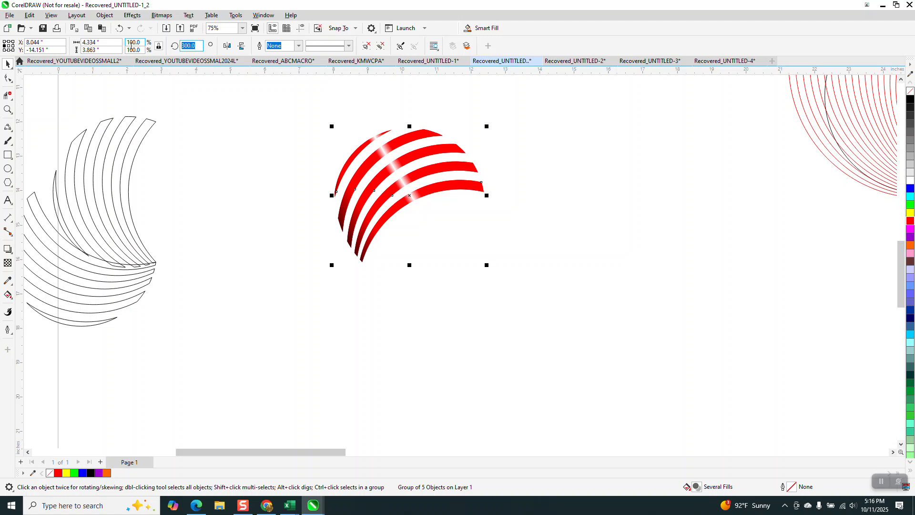
text(360)
key(Return)
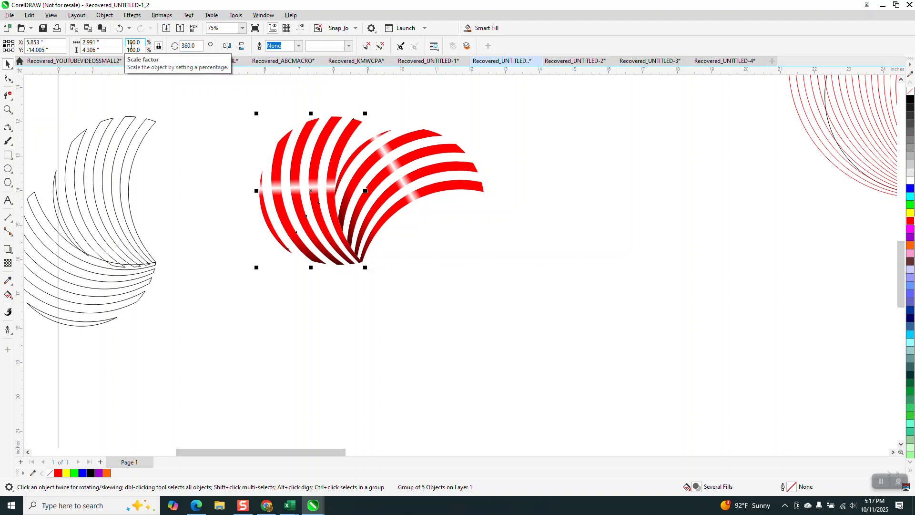
key(ctrl+r)
key(ctrl+r)
key(ctrl+r)
key(ctrl+r)
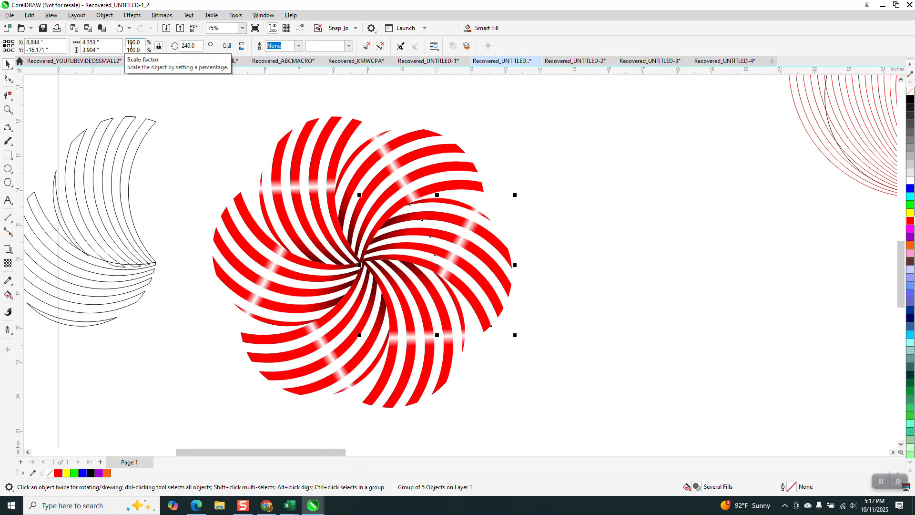
Step: Move the black rectangle from the original pinwheel to behind the highlighted one and view the finished design up close
scroll(186, 153, down, 2)
click(713, 241)
drag(715, 240, 190, 189)
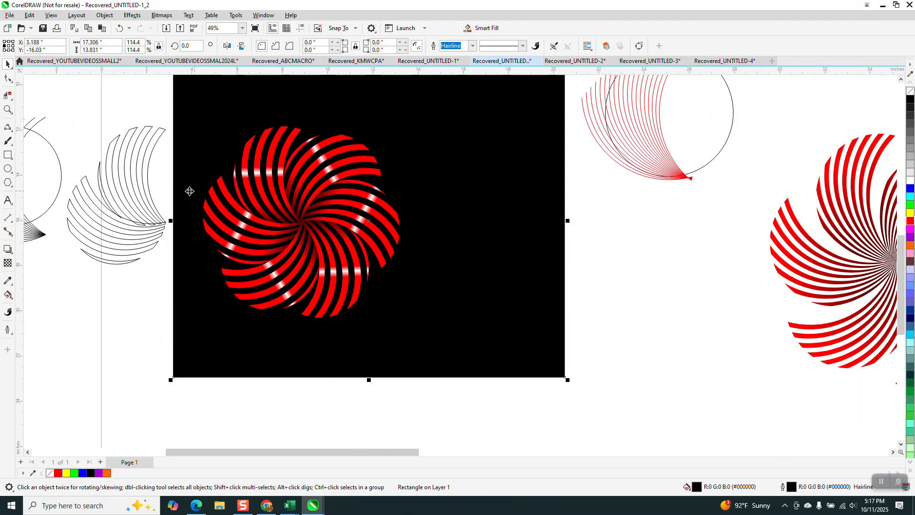
click(8, 109)
drag(219, 114, 430, 342)
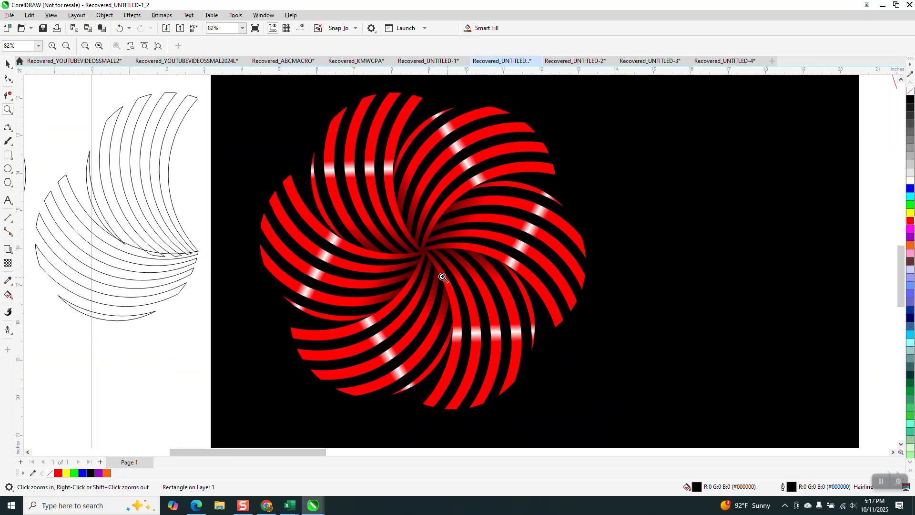
right_click(483, 177)
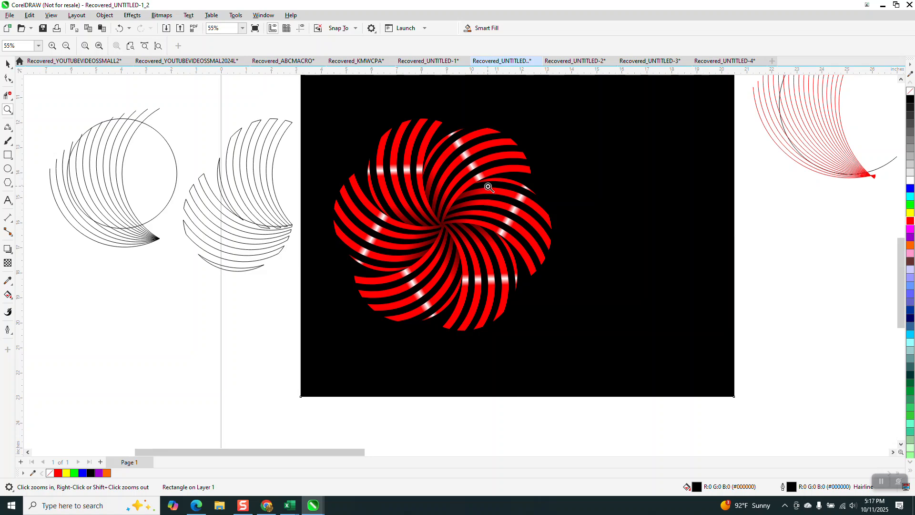
scroll(488, 187, down, 1)
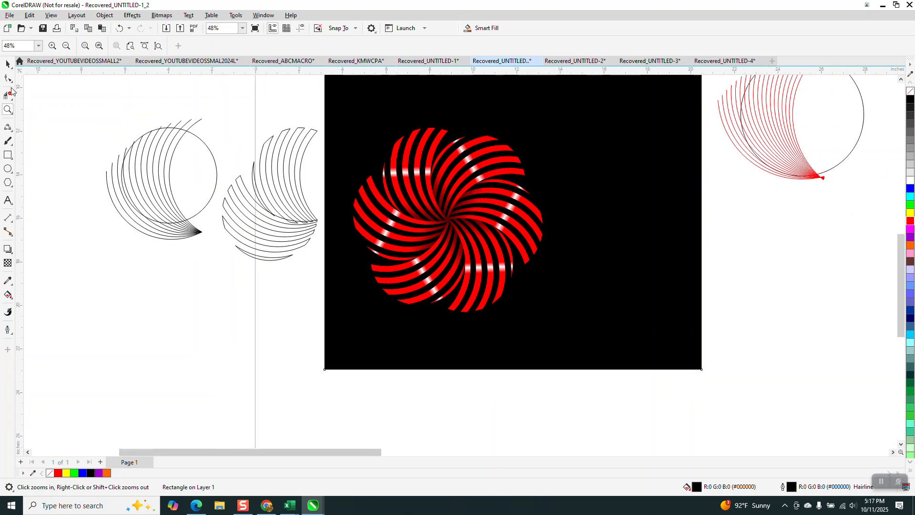